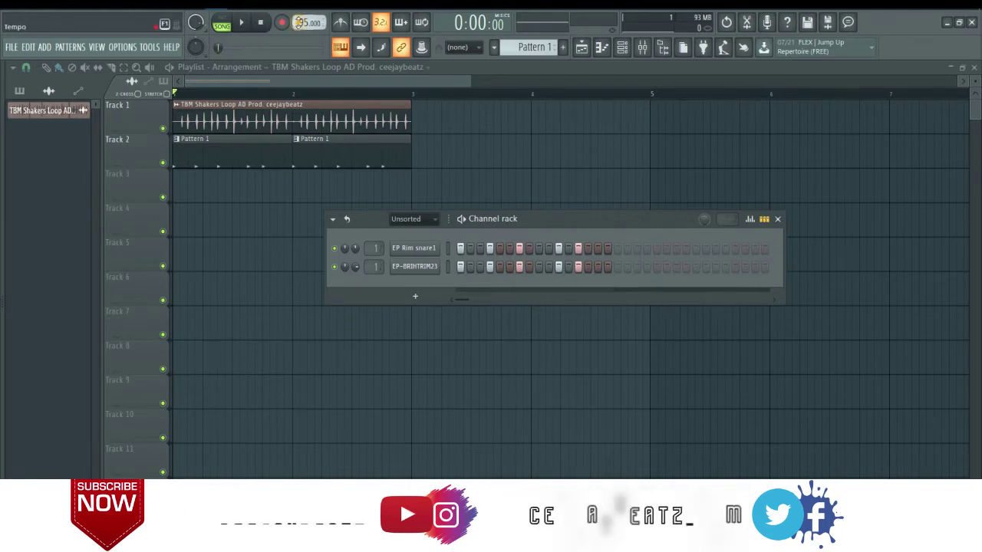
Set the project tempo to 90 BPM, restretch all channels, and play back the shaker loop with the pattern
{"action": "scroll", "coordinate": [310, 22], "scroll_direction": "down", "scroll_amount": 5}
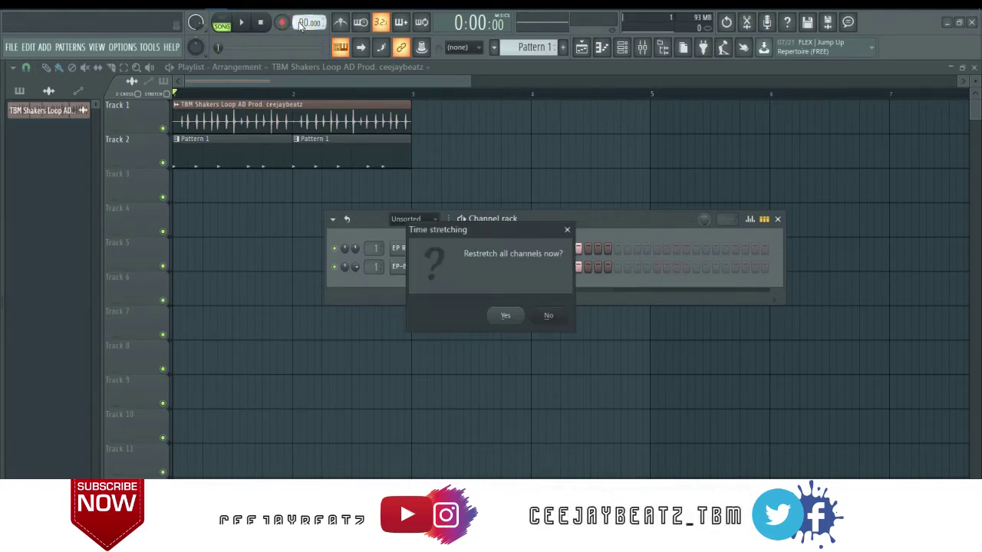
{"action": "left_click", "coordinate": [505, 315]}
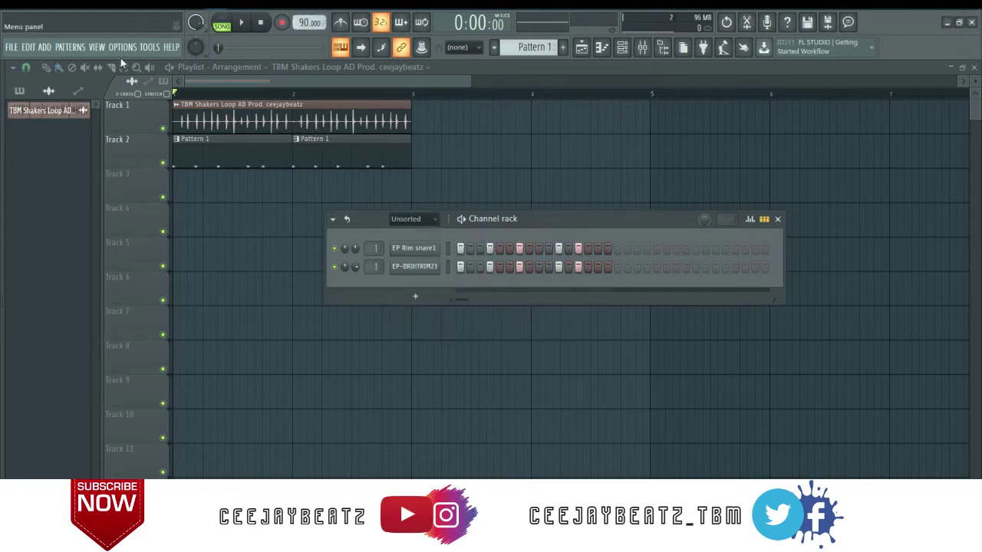
{"action": "left_click", "coordinate": [262, 23]}
{"action": "left_click", "coordinate": [242, 24]}
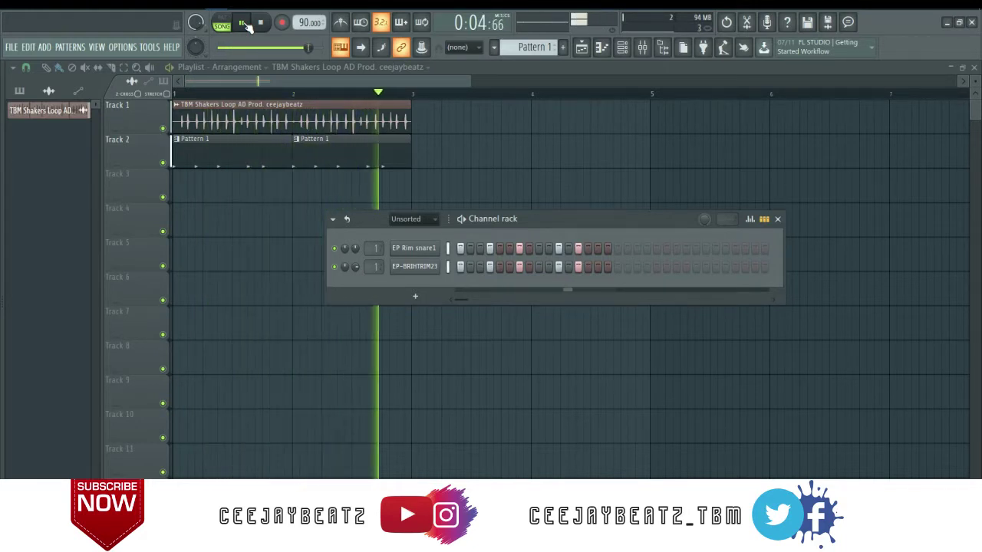
{"action": "left_click", "coordinate": [260, 22]}
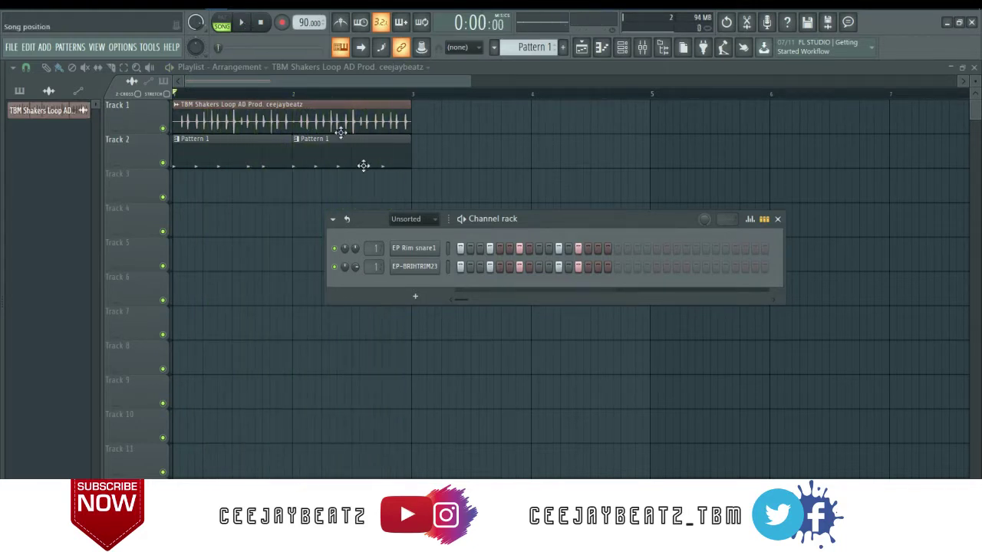
View the Audio channel group in the Channel rack and return to the Unsorted group
{"action": "left_click", "coordinate": [420, 220]}
{"action": "left_click", "coordinate": [422, 247]}
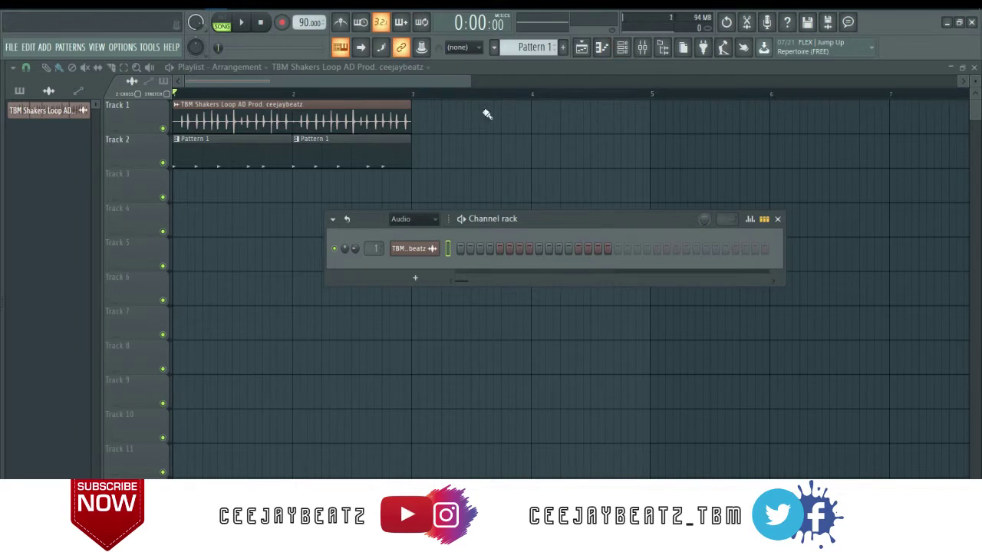
{"action": "left_click", "coordinate": [407, 220]}
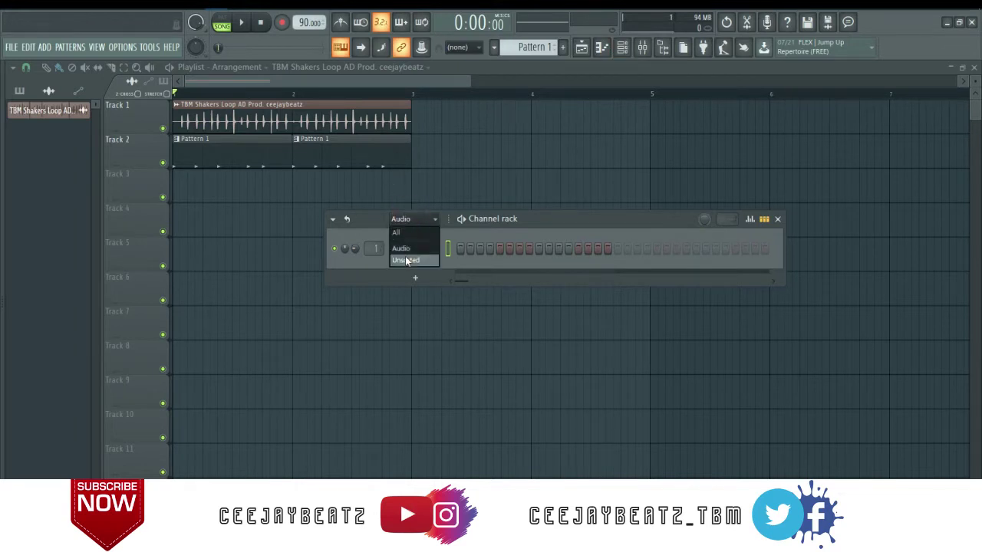
{"action": "left_click", "coordinate": [405, 260]}
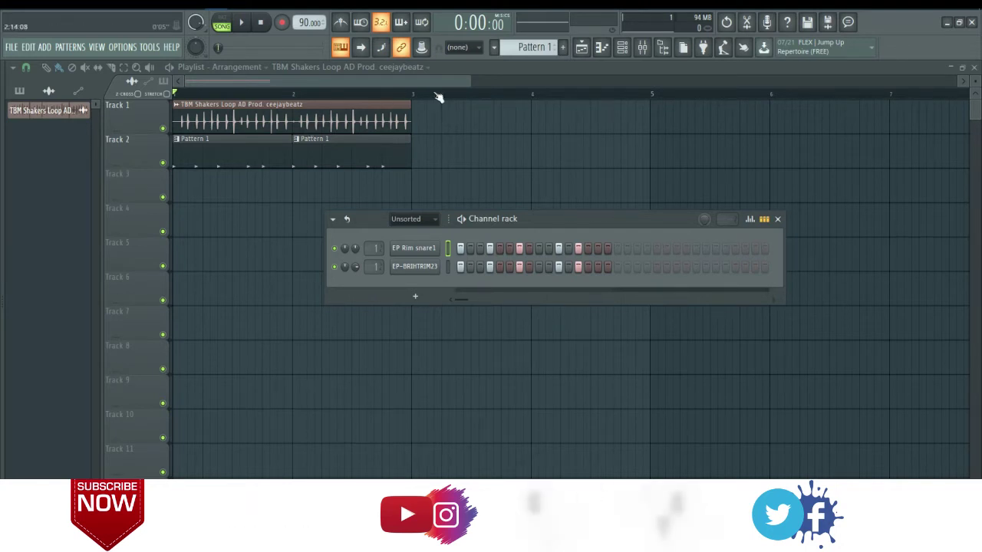
Show the file browser and open the Bongos & Congas folder of the AFRO-BASIC kit
{"action": "left_click_drag", "start_coordinate": [469, 82], "coordinate": [956, 82]}
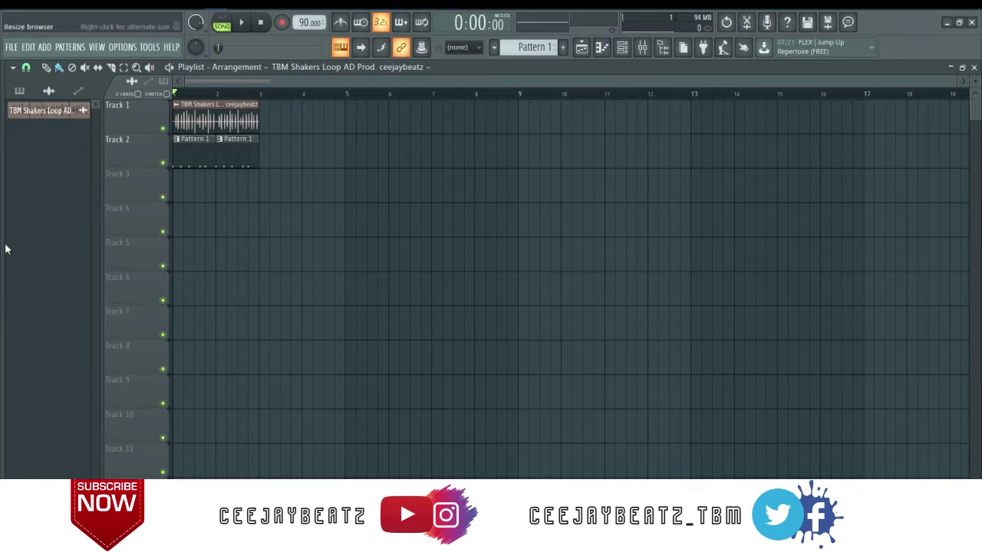
{"action": "left_click_drag", "start_coordinate": [17, 249], "coordinate": [86, 276]}
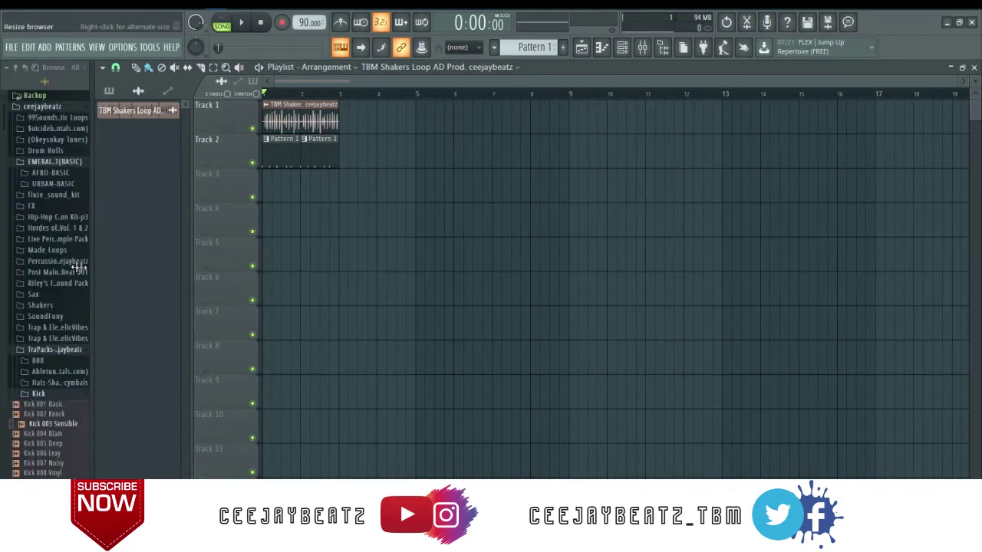
{"action": "left_click", "coordinate": [66, 393]}
{"action": "left_click", "coordinate": [66, 350]}
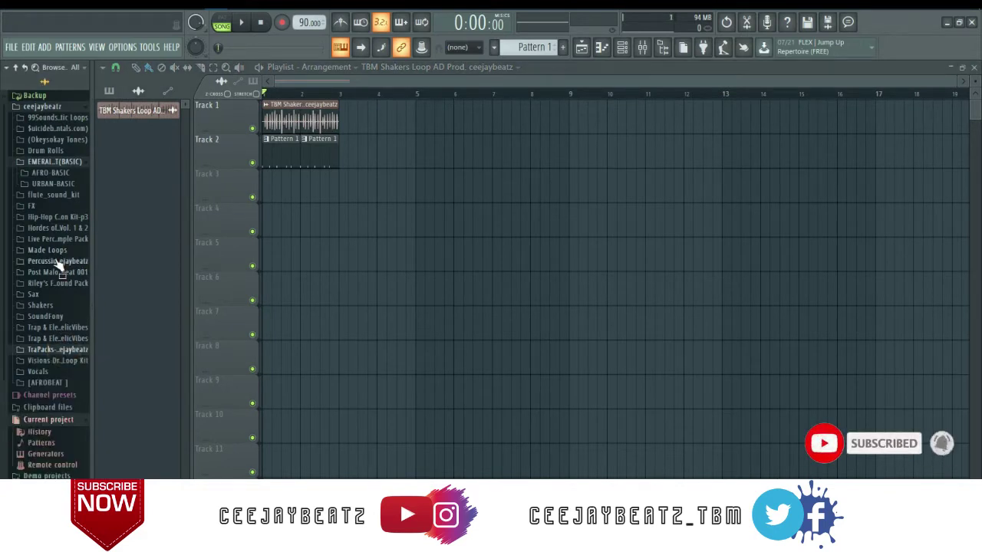
{"action": "left_click", "coordinate": [50, 175]}
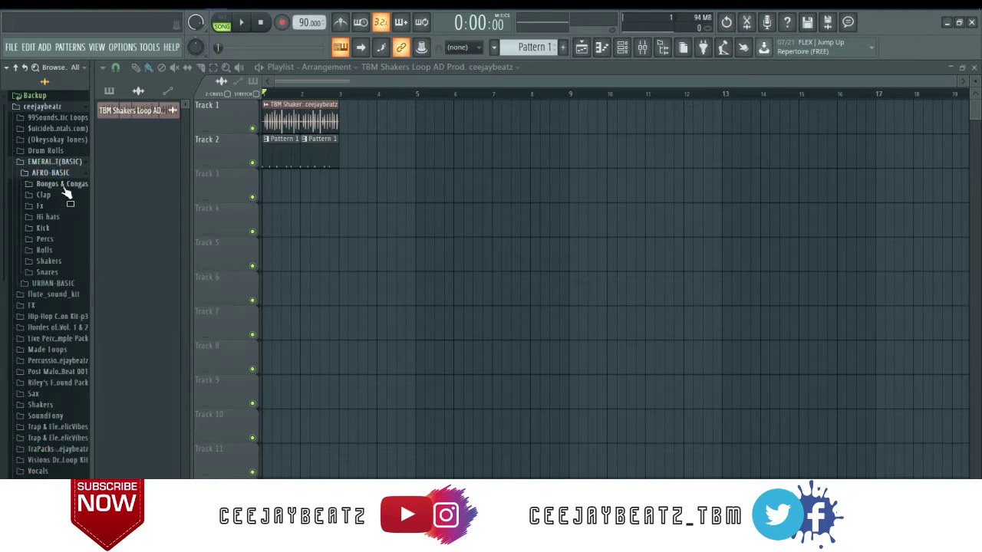
{"action": "left_click", "coordinate": [64, 186]}
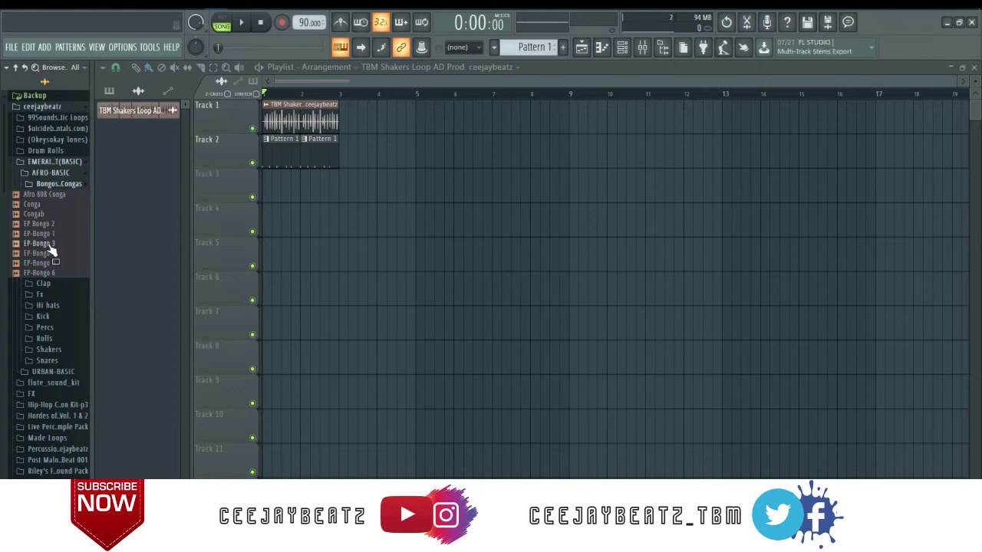
Audition EP-Bongo 3 and EP-Bongo 1, and open EP-Bongo 1 in a new channel
{"action": "left_click_drag", "start_coordinate": [47, 244], "coordinate": [51, 249]}
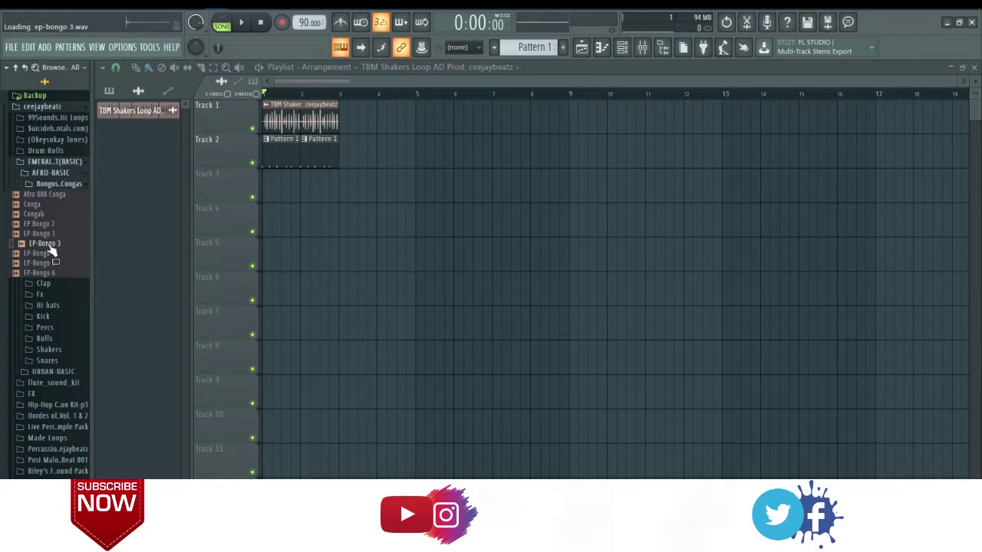
{"action": "mouse_move", "coordinate": [51, 250]}
{"action": "left_mouse_down"}
{"action": "mouse_move", "coordinate": [46, 221]}
{"action": "mouse_move", "coordinate": [51, 272]}
{"action": "mouse_move", "coordinate": [46, 234]}
{"action": "left_mouse_up"}
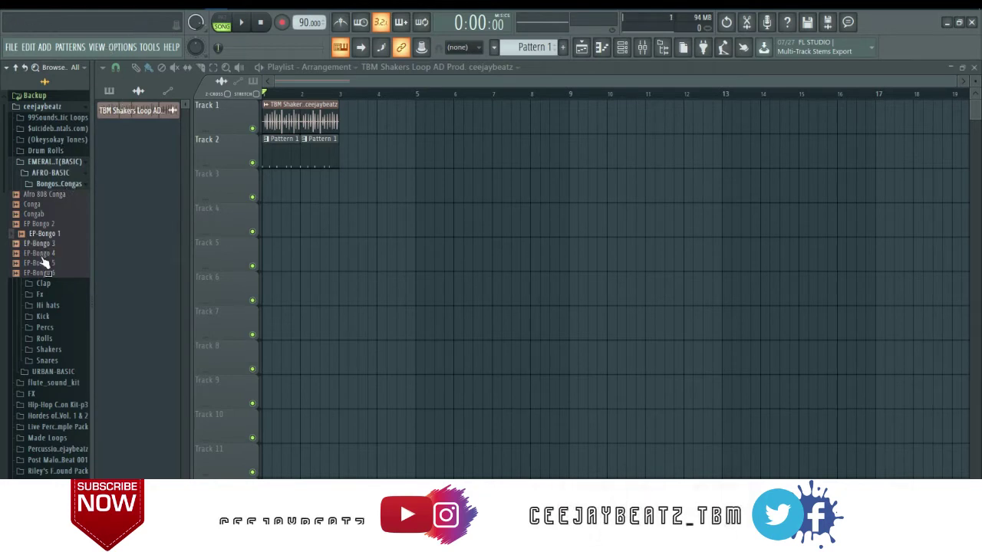
{"action": "mouse_move", "coordinate": [43, 233]}
{"action": "left_mouse_down"}
{"action": "mouse_move", "coordinate": [48, 252]}
{"action": "mouse_move", "coordinate": [47, 229]}
{"action": "left_mouse_up"}
{"action": "right_click", "coordinate": [48, 229]}
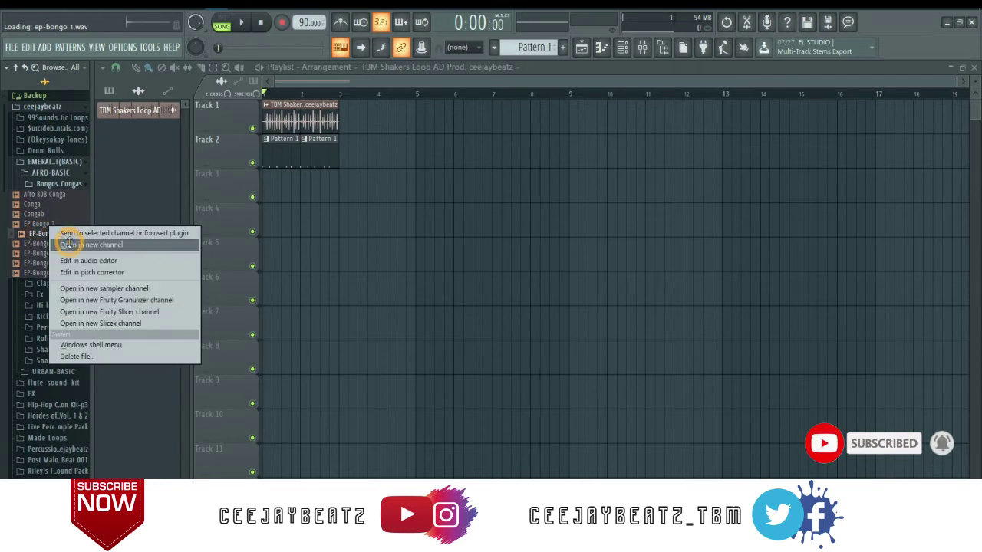
{"action": "left_click", "coordinate": [70, 245]}
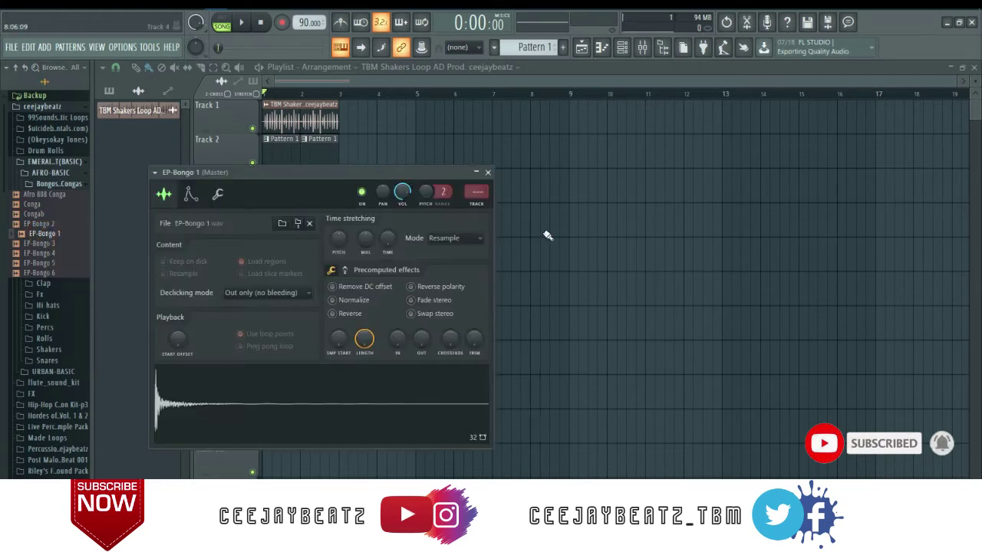
{"action": "left_click", "coordinate": [423, 337]}
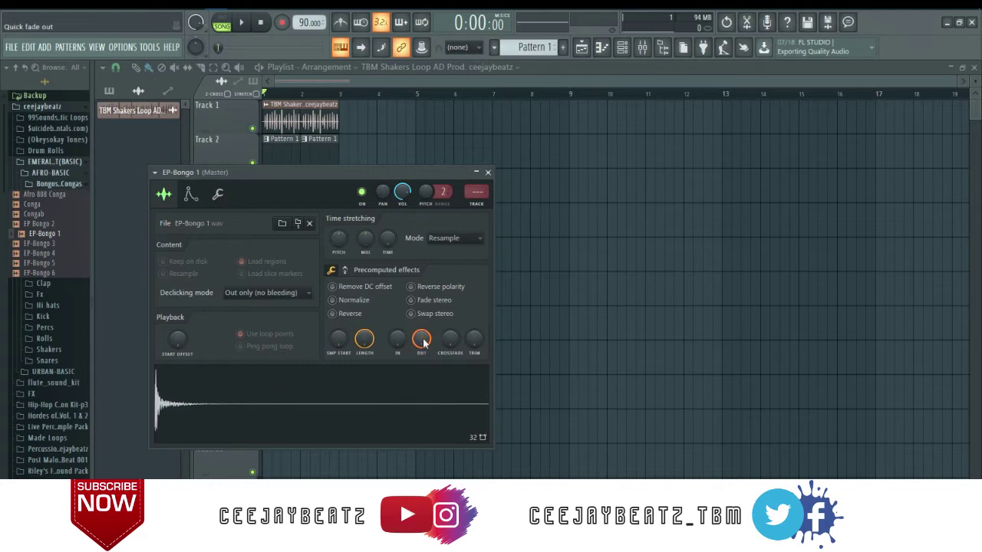
{"action": "left_click", "coordinate": [488, 172]}
Route the EP-Bongo 1 channel to mixer track 2 from the Channel rack
{"action": "left_click", "coordinate": [622, 48]}
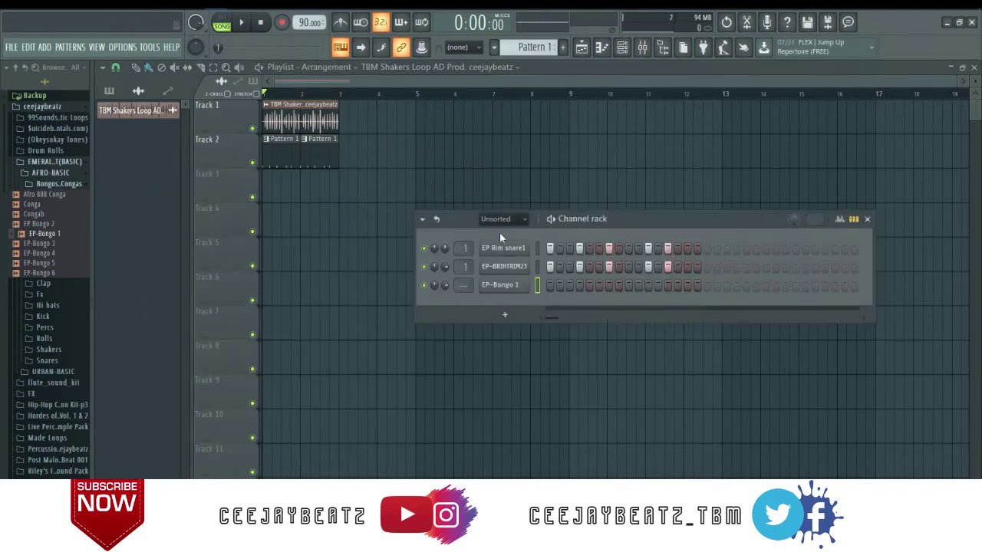
{"action": "left_click", "coordinate": [462, 285]}
{"action": "left_click_drag", "start_coordinate": [463, 284], "coordinate": [463, 272]}
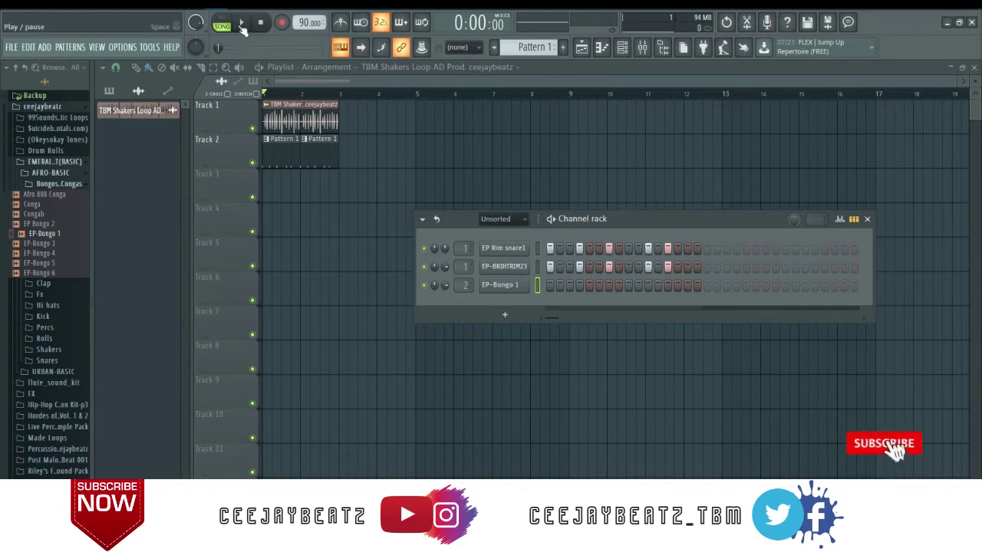
Fill all 16 steps of the EP-Bongo 1 channel in Pattern 1, playing the beat before and after
{"action": "left_click", "coordinate": [241, 27]}
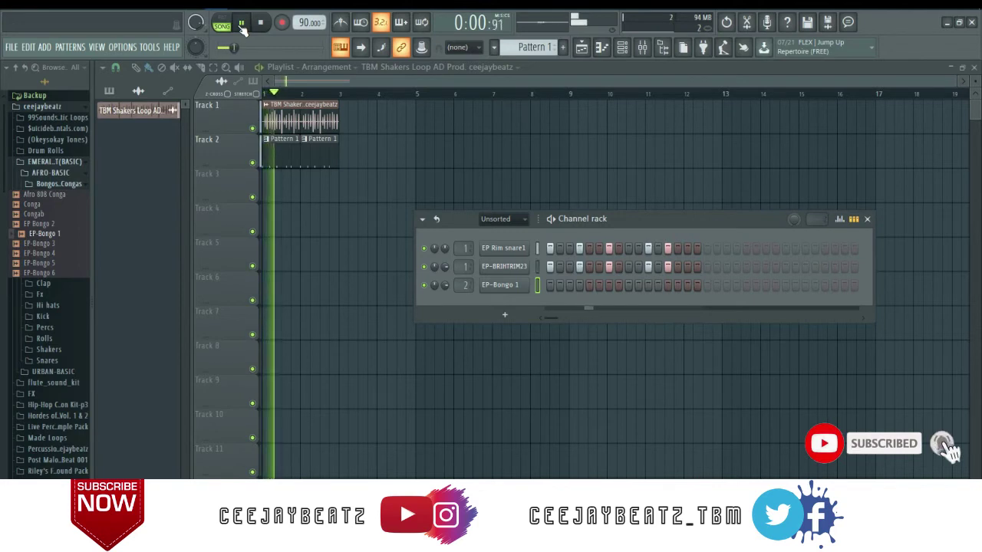
{"action": "key", "text": "space"}
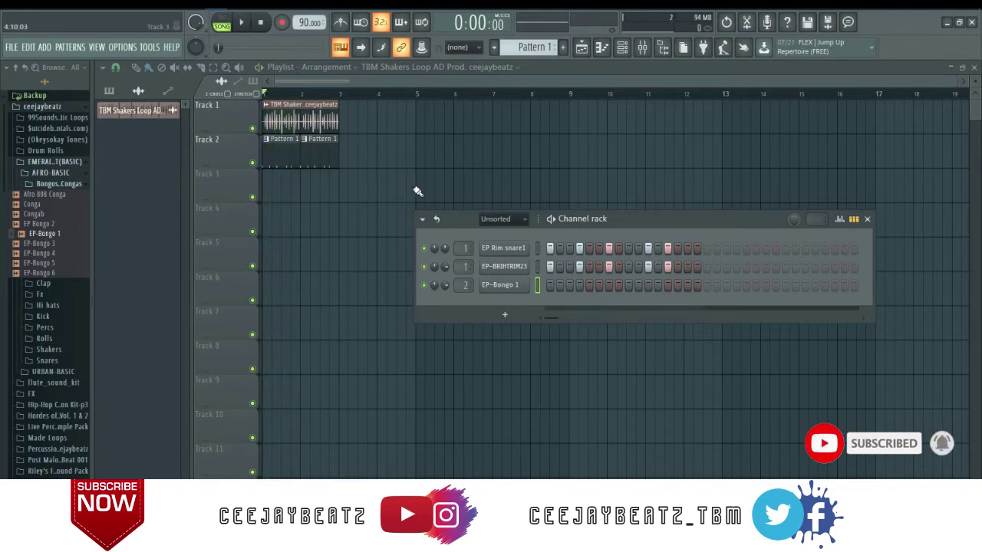
{"action": "mouse_move", "coordinate": [549, 286]}
{"action": "left_mouse_down"}
{"action": "mouse_move", "coordinate": [783, 304]}
{"action": "mouse_move", "coordinate": [738, 278]}
{"action": "mouse_move", "coordinate": [707, 282]}
{"action": "left_mouse_up"}
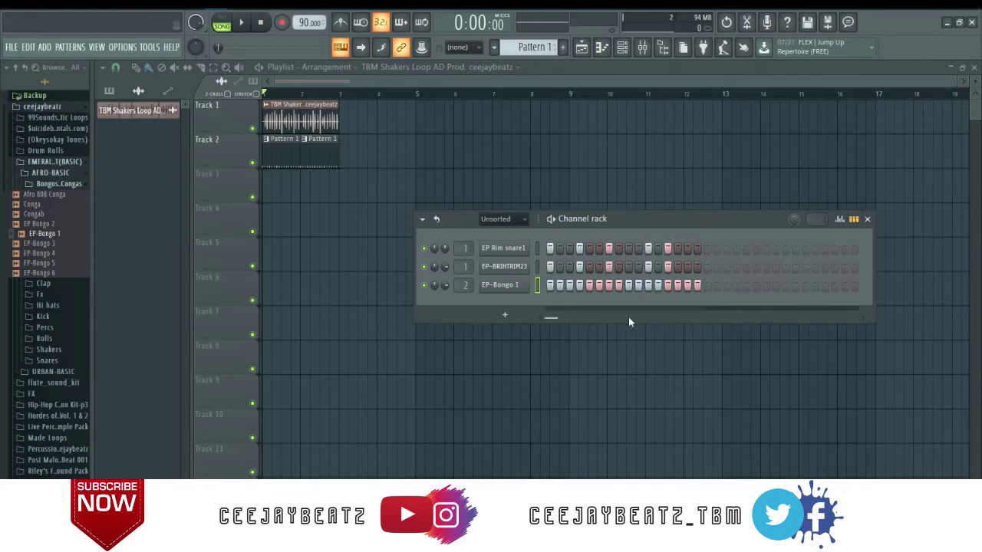
{"action": "key", "text": "space"}
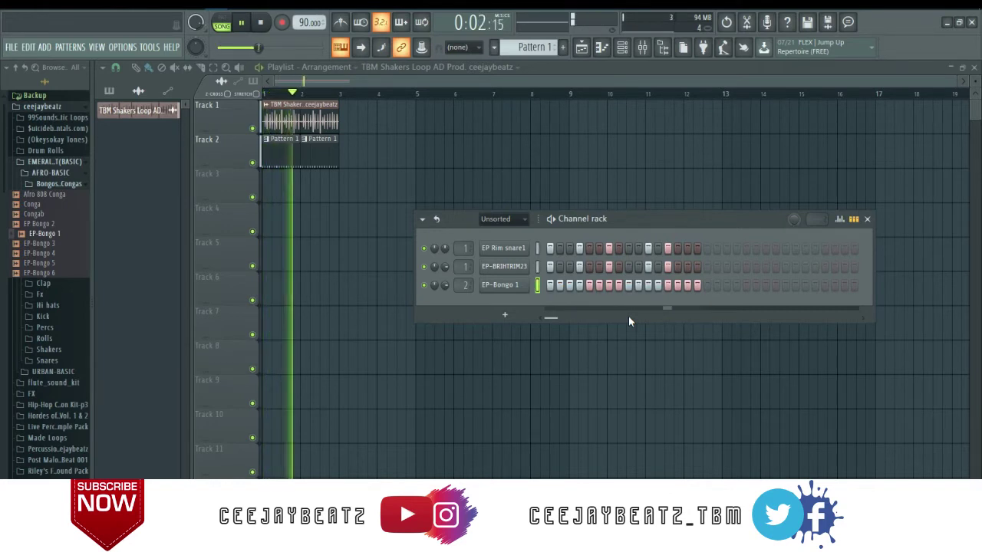
{"action": "key", "text": "space"}
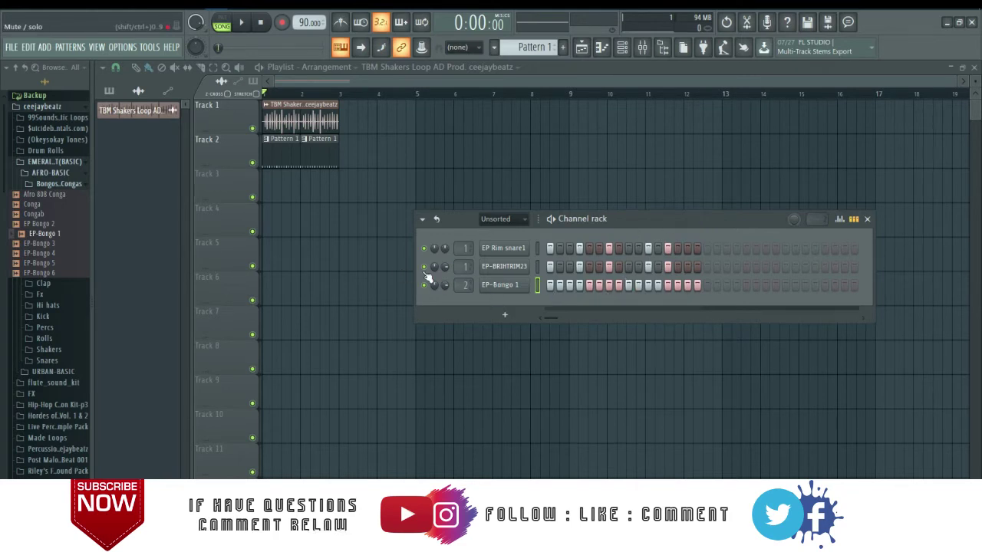
{"action": "key", "text": "space"}
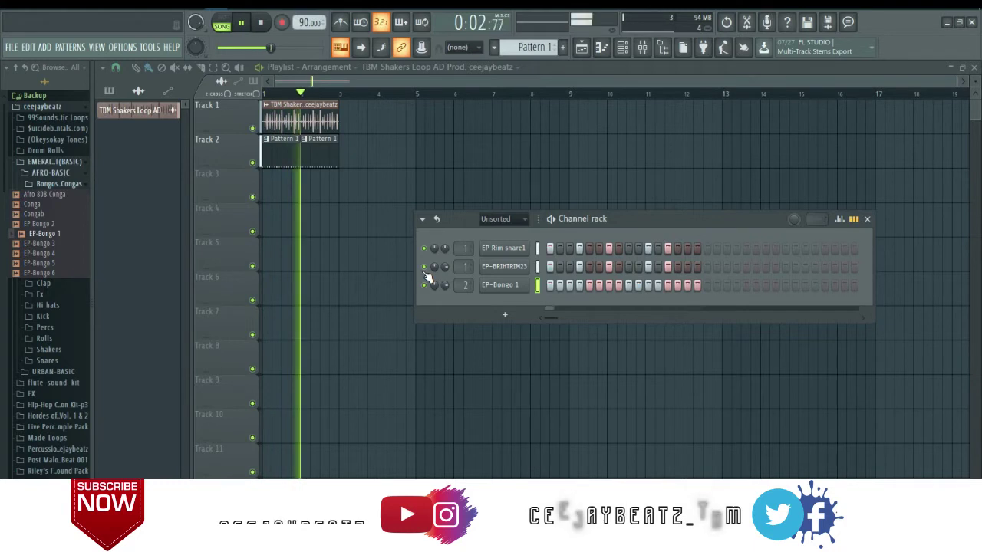
{"action": "key", "text": "space"}
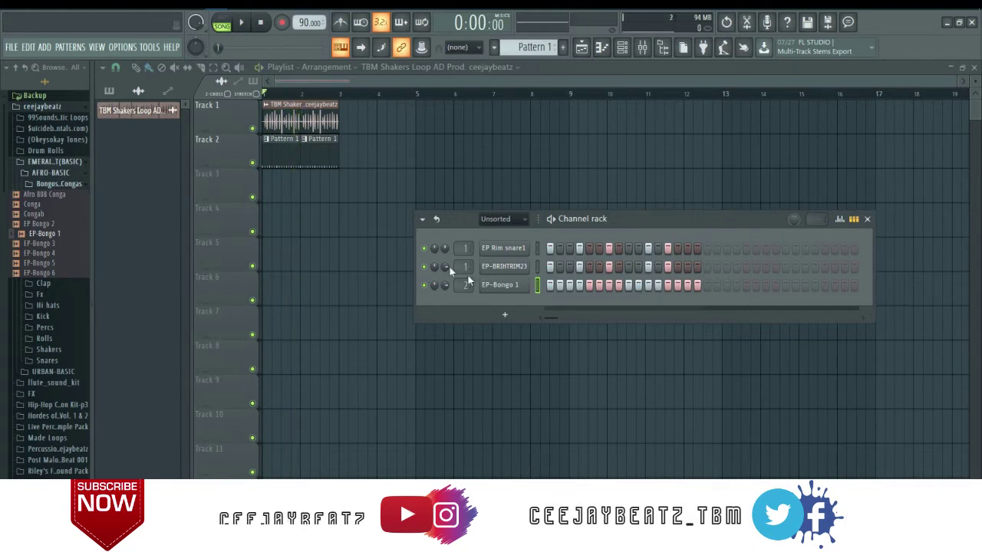
Adjust the EP-Bongo 1 channel's volume, pan it towards the left, and play the beat
{"action": "left_click_drag", "start_coordinate": [447, 286], "coordinate": [446, 284]}
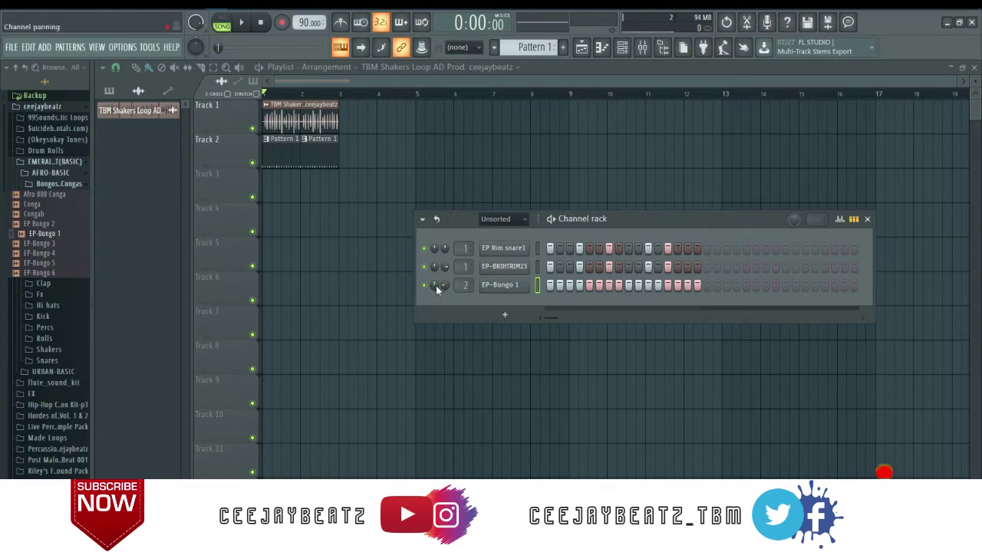
{"action": "left_click_drag", "start_coordinate": [436, 286], "coordinate": [436, 322]}
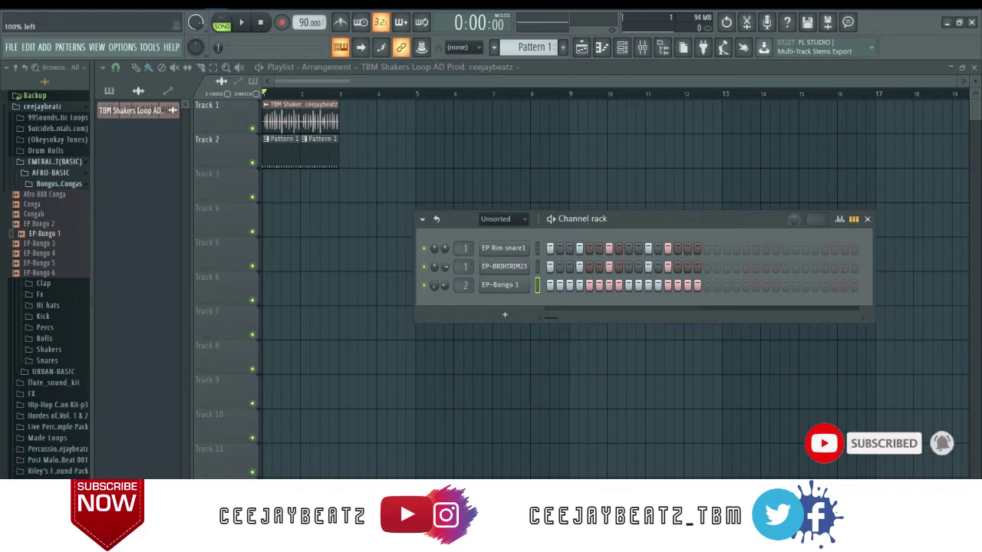
{"action": "left_click_drag", "start_coordinate": [436, 306], "coordinate": [436, 288]}
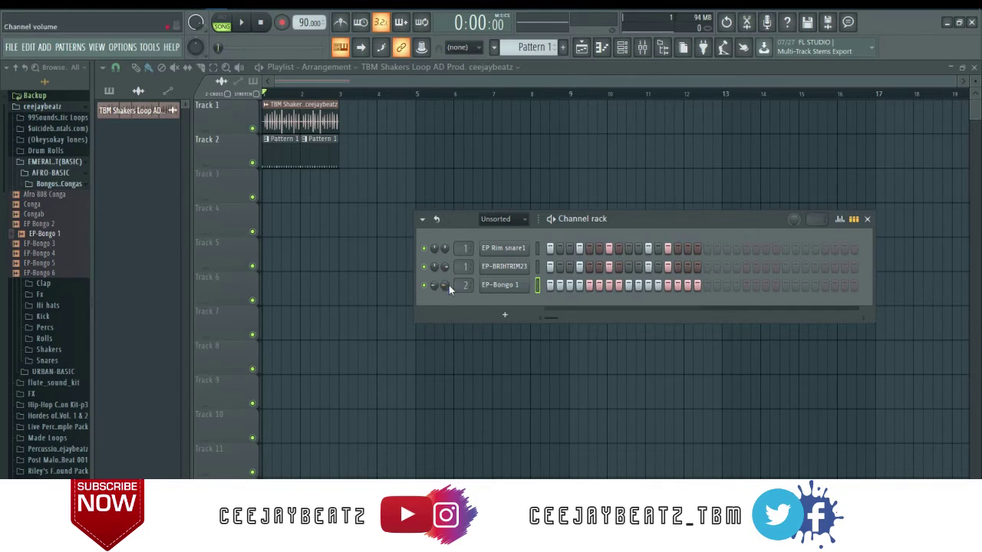
{"action": "key", "text": "space"}
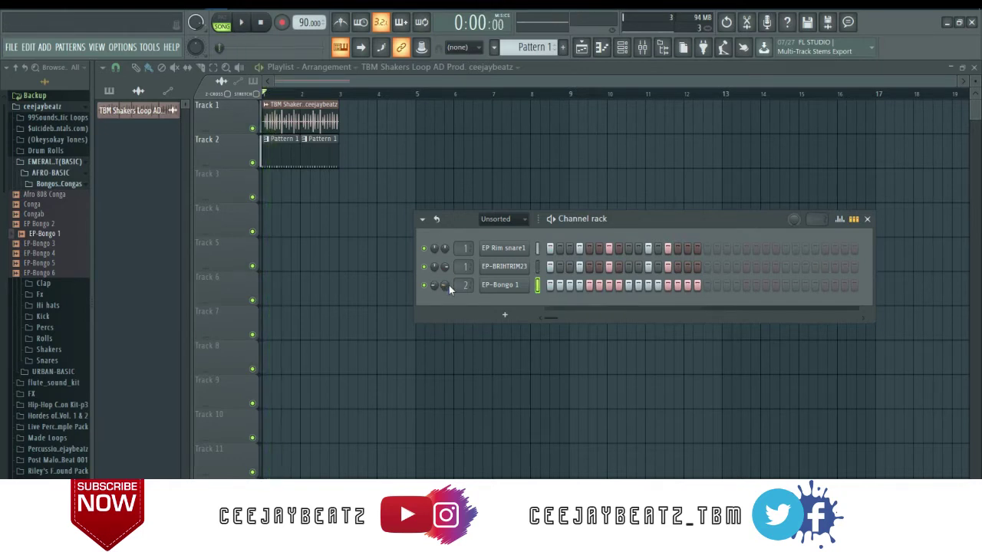
Add Fruity Parametric EQ 2 to the first effect slot of mixer Insert 2 and play the beat through it
{"action": "left_click", "coordinate": [643, 48]}
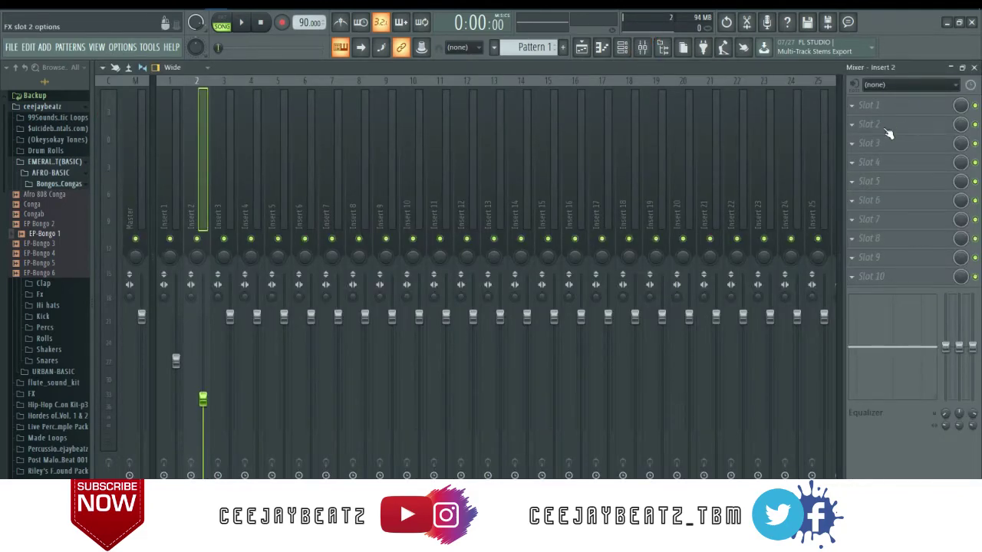
{"action": "left_click", "coordinate": [883, 106]}
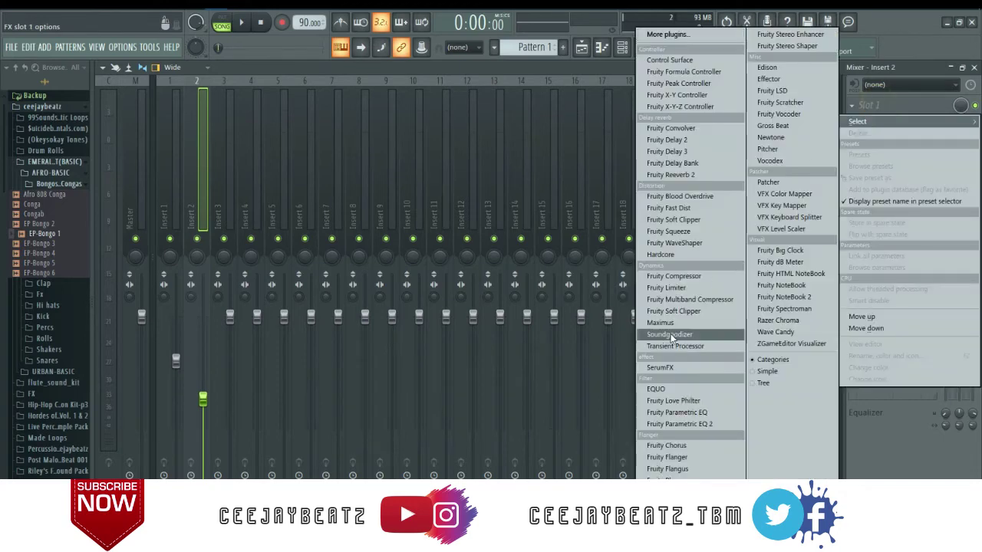
{"action": "left_click", "coordinate": [668, 422]}
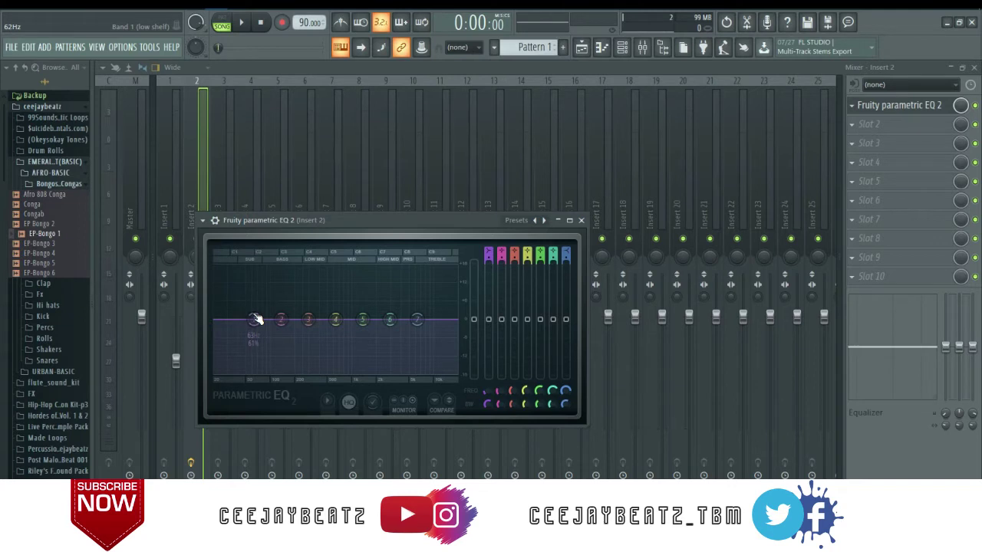
{"action": "left_click_drag", "start_coordinate": [352, 219], "coordinate": [431, 208]}
{"action": "key", "text": "space"}
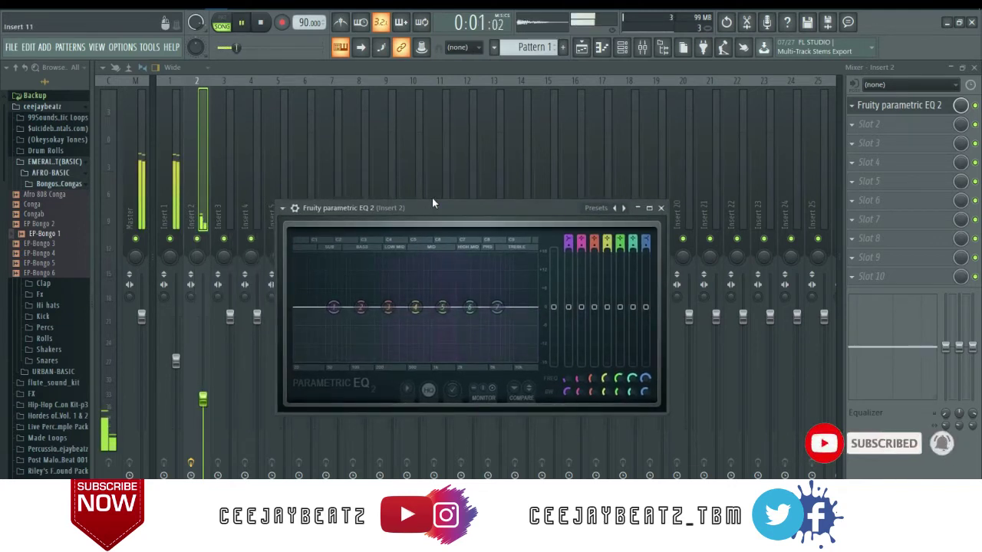
{"action": "key", "text": "space"}
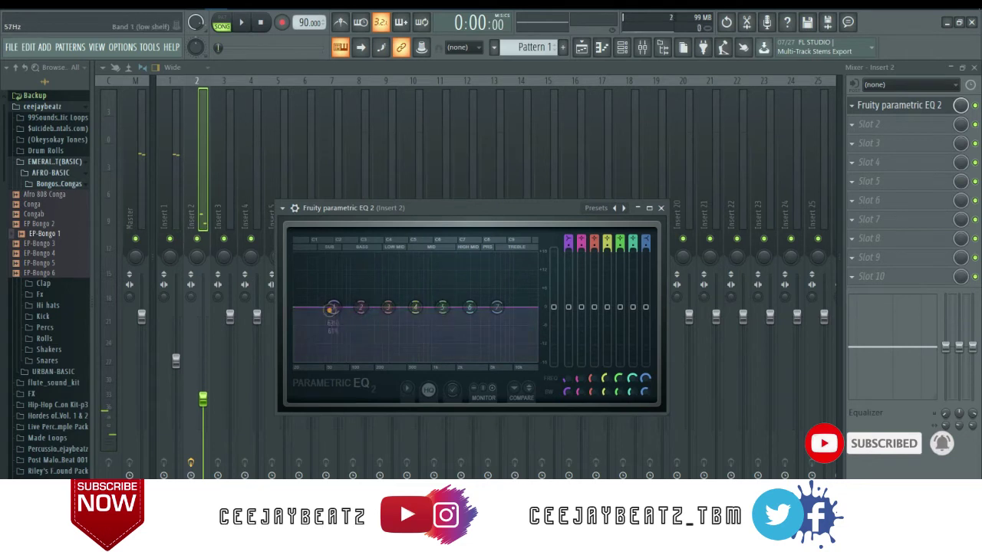
Turn band 1 of the Insert 2 EQ into a Steep 8 low cut at about 500 Hz
{"action": "left_click_drag", "start_coordinate": [332, 309], "coordinate": [389, 368]}
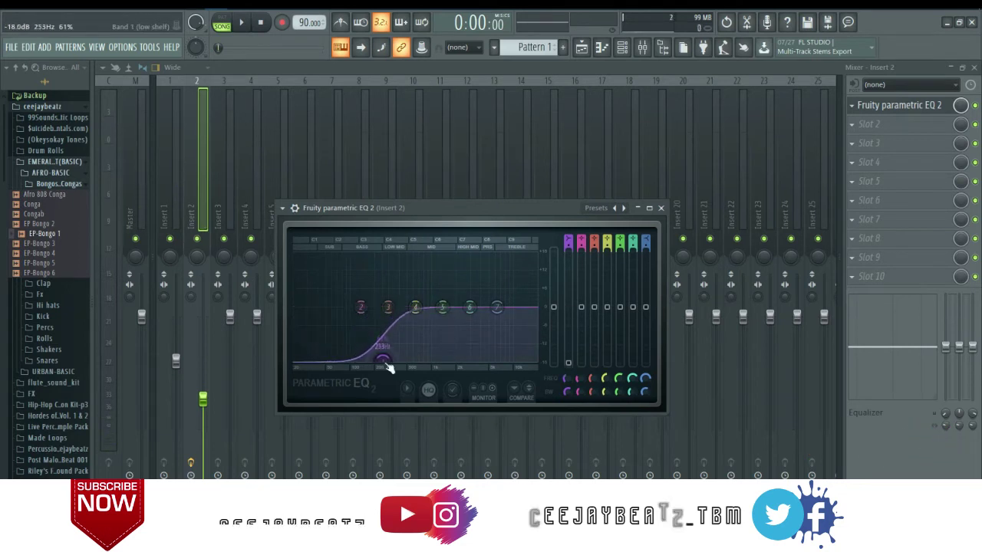
{"action": "scroll", "coordinate": [567, 242], "scroll_direction": "up", "scroll_amount": 3}
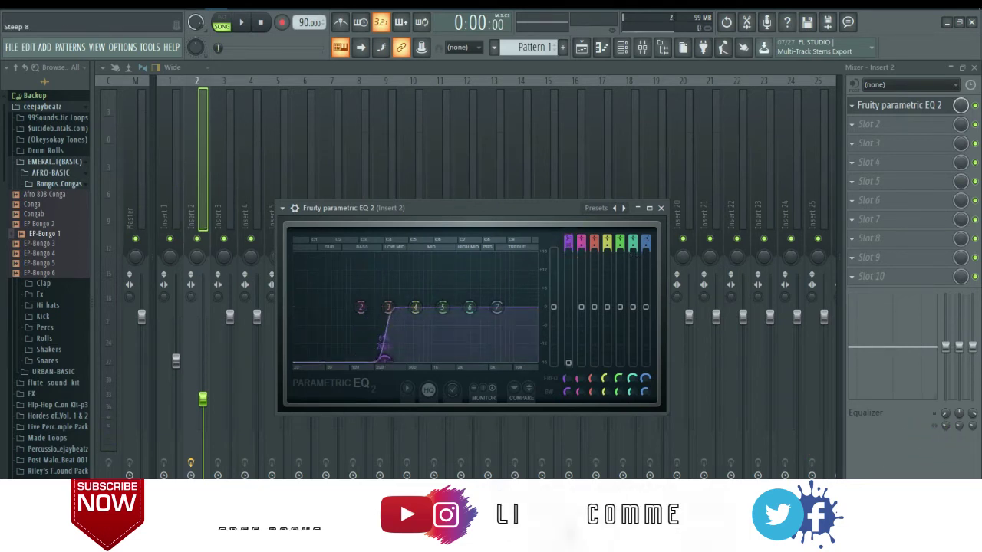
{"action": "left_click_drag", "start_coordinate": [384, 359], "coordinate": [410, 359]}
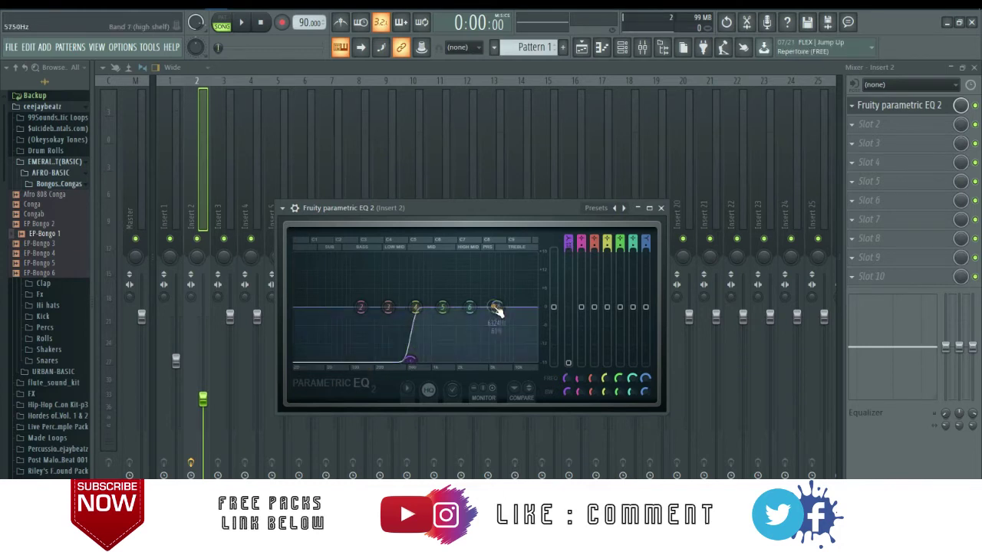
Turn EQ band 7 into a Steep 8 high cut at about 6.5 kHz and play the beat
{"action": "left_click_drag", "start_coordinate": [496, 308], "coordinate": [519, 361]}
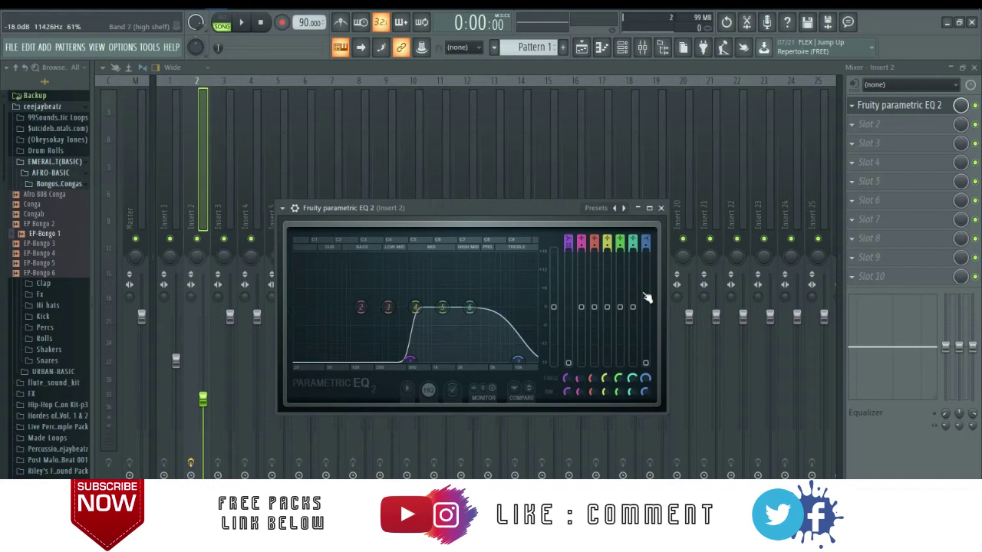
{"action": "left_click", "coordinate": [646, 243]}
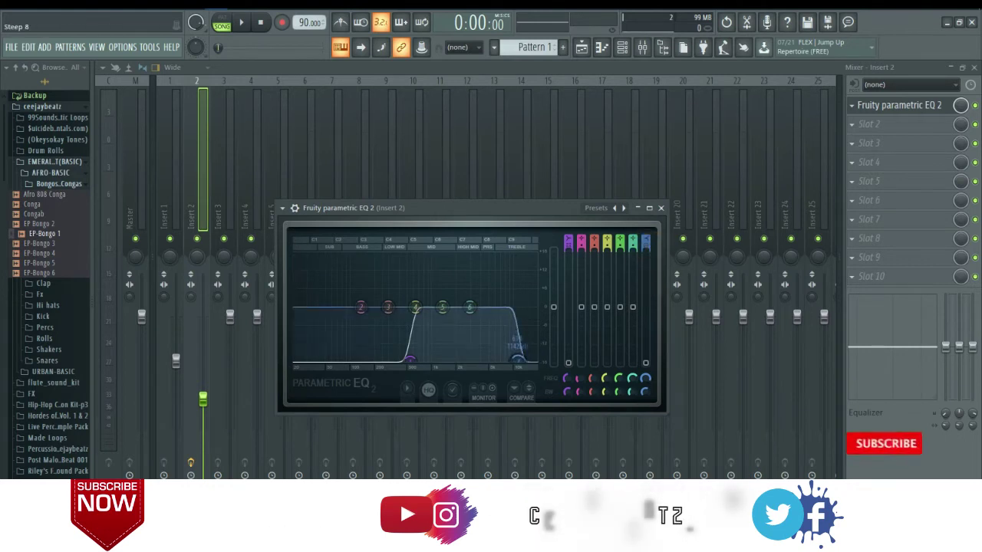
{"action": "left_click_drag", "start_coordinate": [518, 359], "coordinate": [499, 362]}
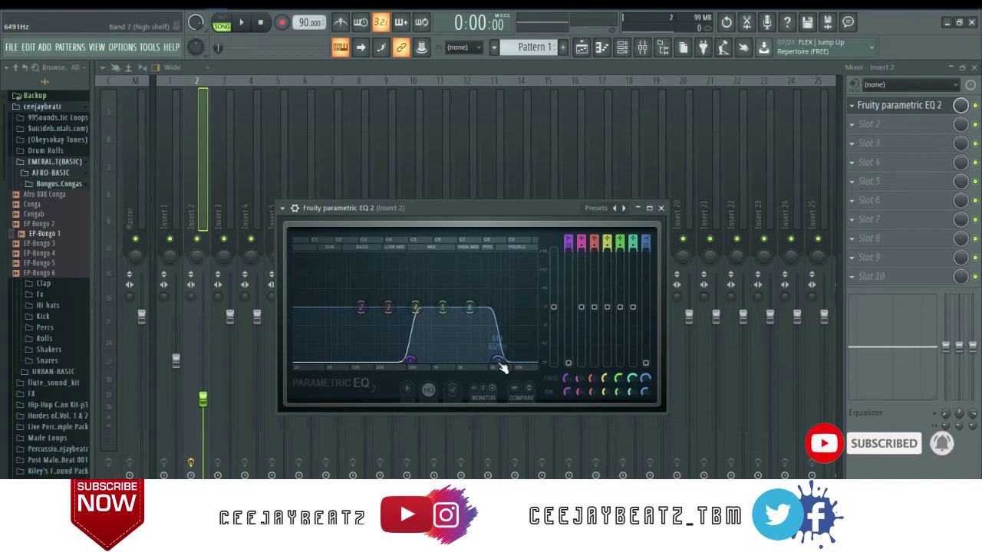
{"action": "key", "text": "space"}
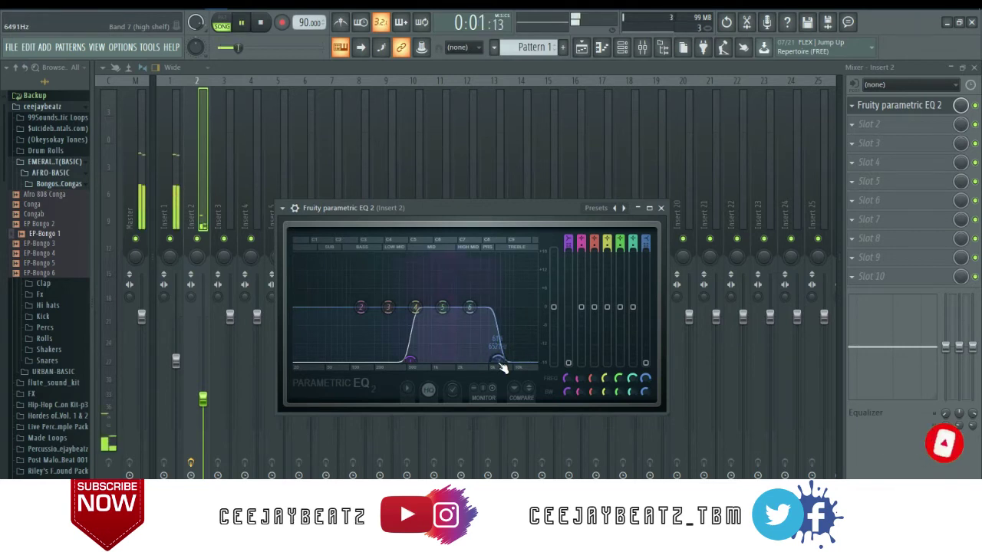
{"action": "key", "text": "space"}
Lower the band 7 high cut to about 4 kHz, raise the band 1 low cut slightly, and play the beat
{"action": "left_click_drag", "start_coordinate": [498, 361], "coordinate": [479, 359]}
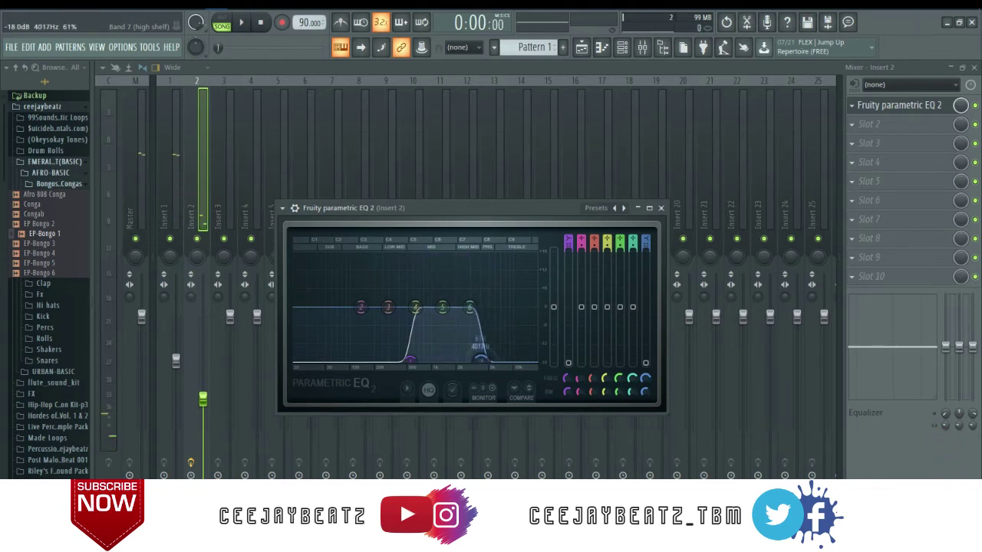
{"action": "left_click_drag", "start_coordinate": [411, 361], "coordinate": [417, 357]}
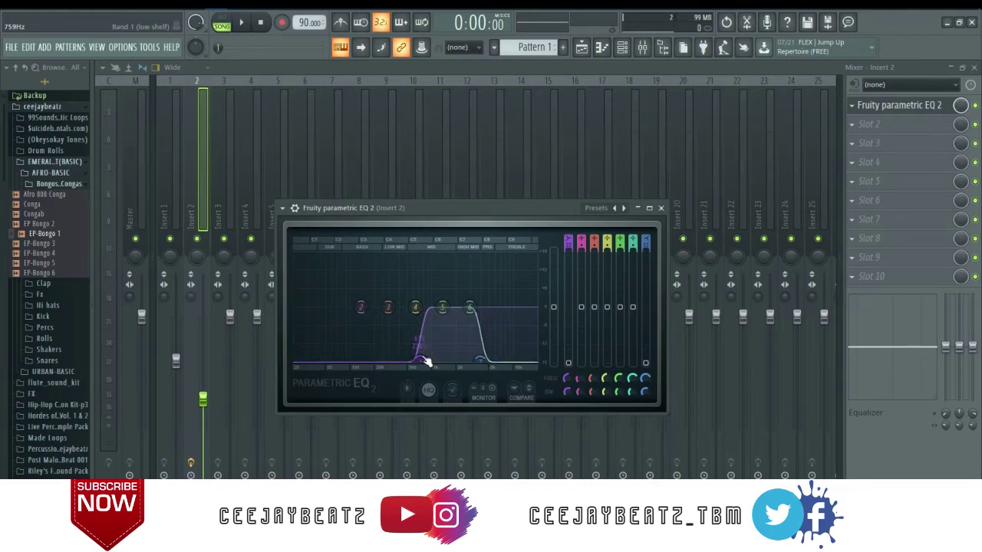
{"action": "key", "text": "space"}
{"action": "key", "text": "space"}
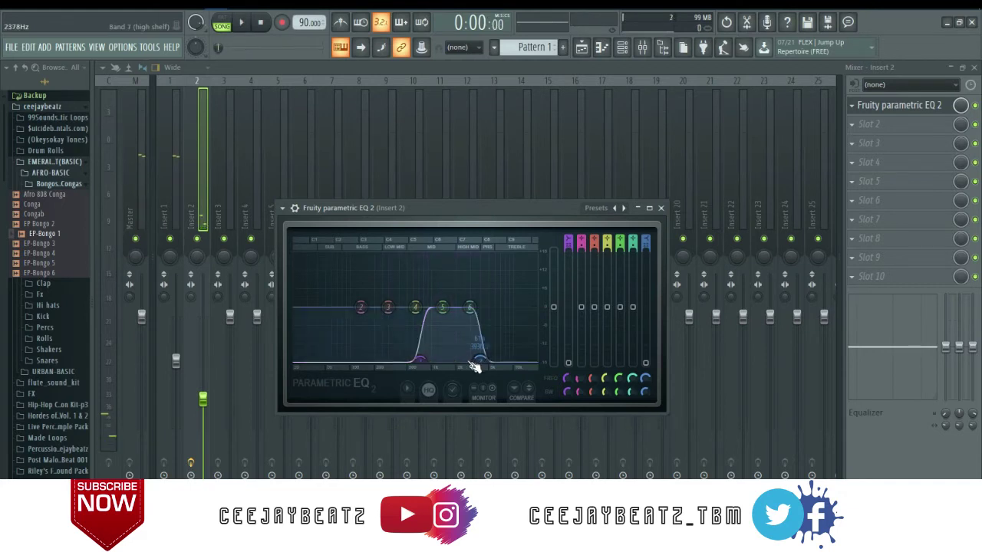
Boost EQ band 5 at about 1.8 kHz, move the low and high cuts closer together, play the beat, and close the EQ
{"action": "left_click_drag", "start_coordinate": [453, 310], "coordinate": [452, 296]}
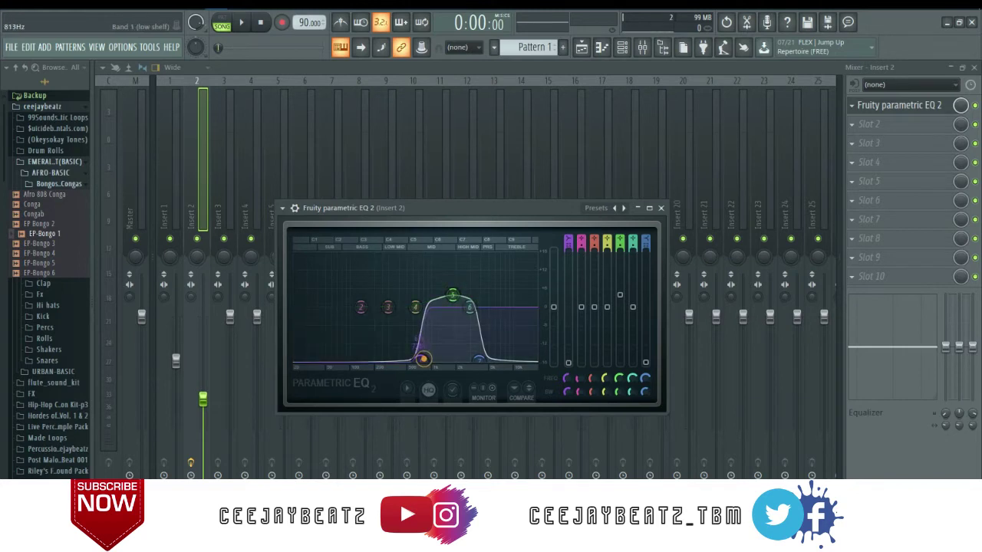
{"action": "left_click_drag", "start_coordinate": [423, 359], "coordinate": [480, 362]}
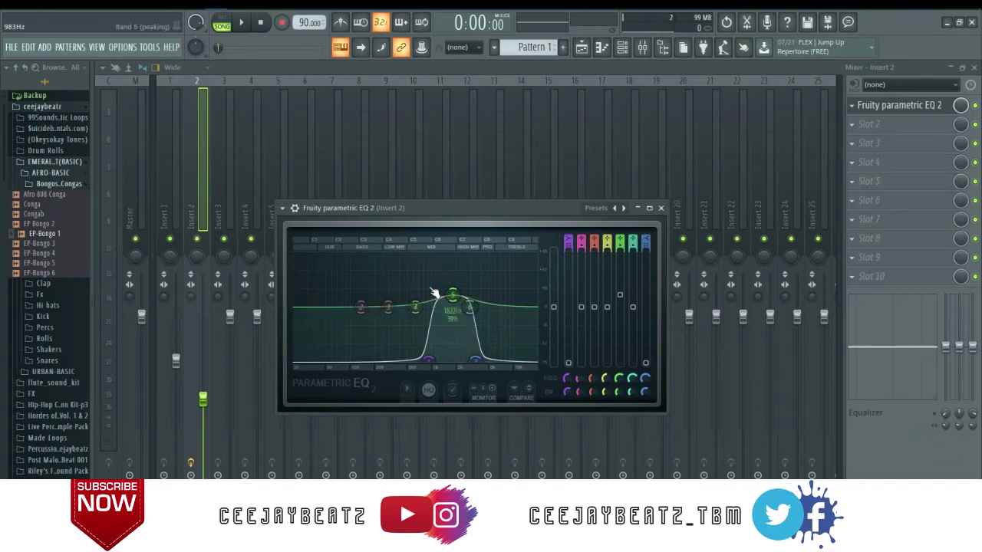
{"action": "key", "text": "space"}
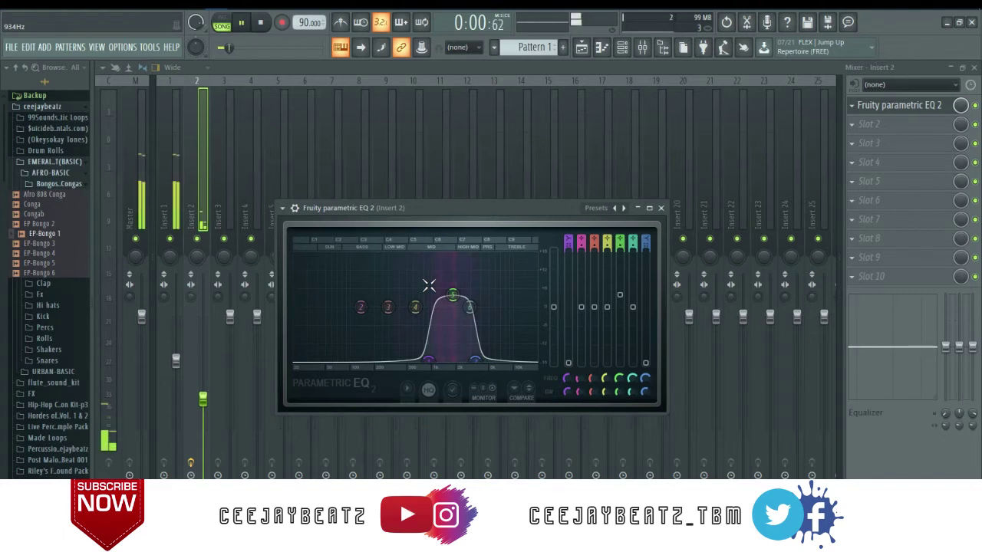
{"action": "key", "text": "space"}
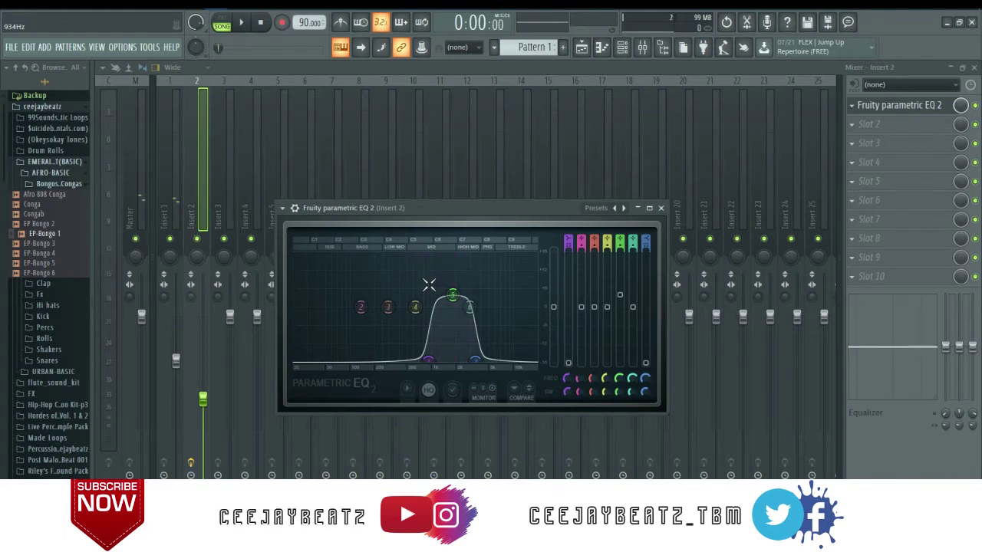
{"action": "left_click", "coordinate": [662, 208]}
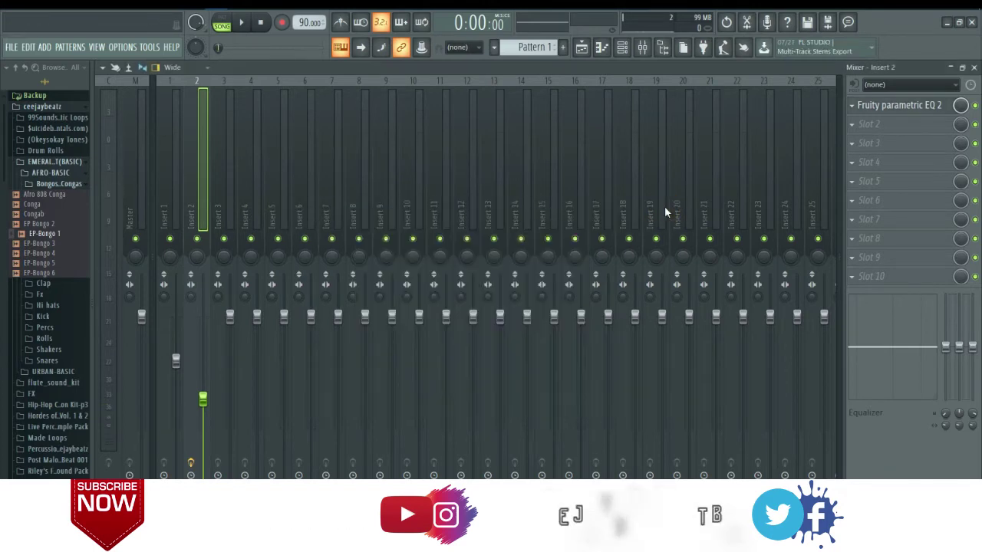
Add Fruity Delay 3 to slot 2 of Insert 2 with time 3:0 and the Ping pong model, and lower its mix level
{"action": "left_click", "coordinate": [869, 124]}
{"action": "left_click", "coordinate": [687, 152]}
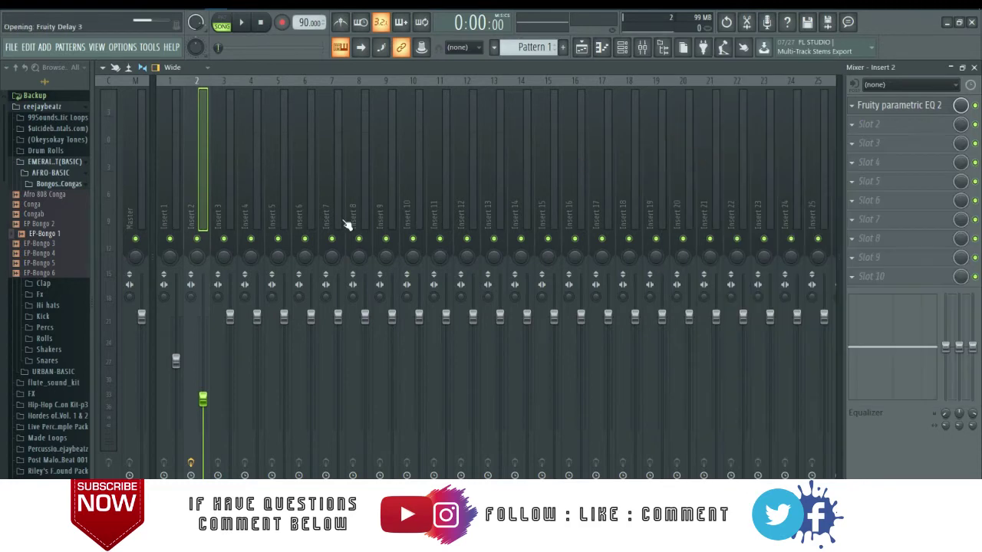
{"action": "left_click_drag", "start_coordinate": [276, 284], "coordinate": [276, 301]}
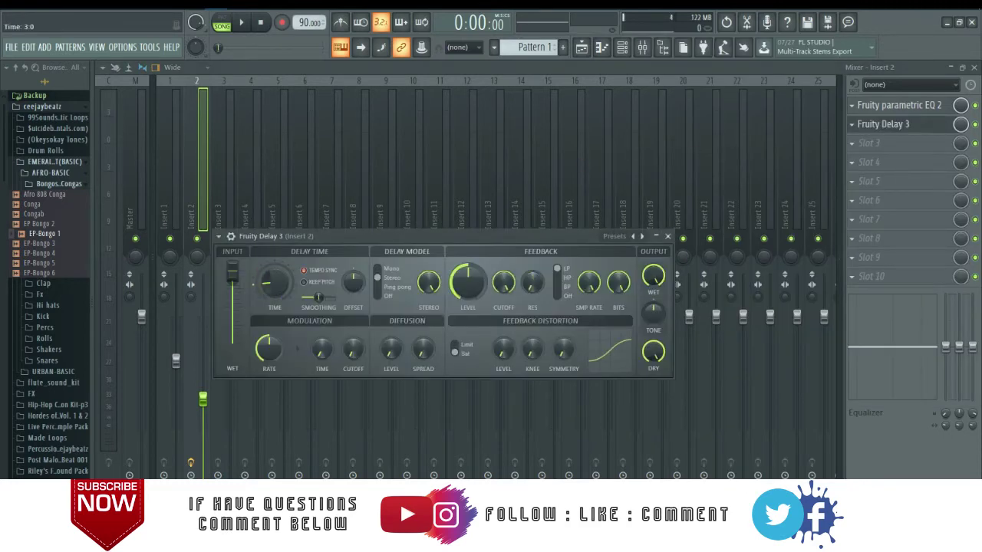
{"action": "left_click", "coordinate": [386, 289]}
{"action": "left_click", "coordinate": [667, 236]}
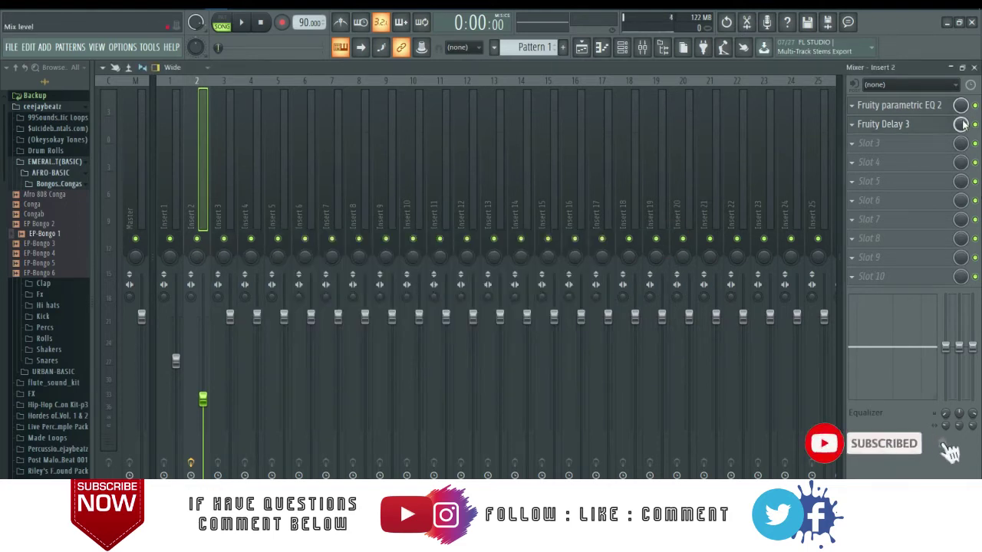
{"action": "left_click_drag", "start_coordinate": [962, 125], "coordinate": [962, 200]}
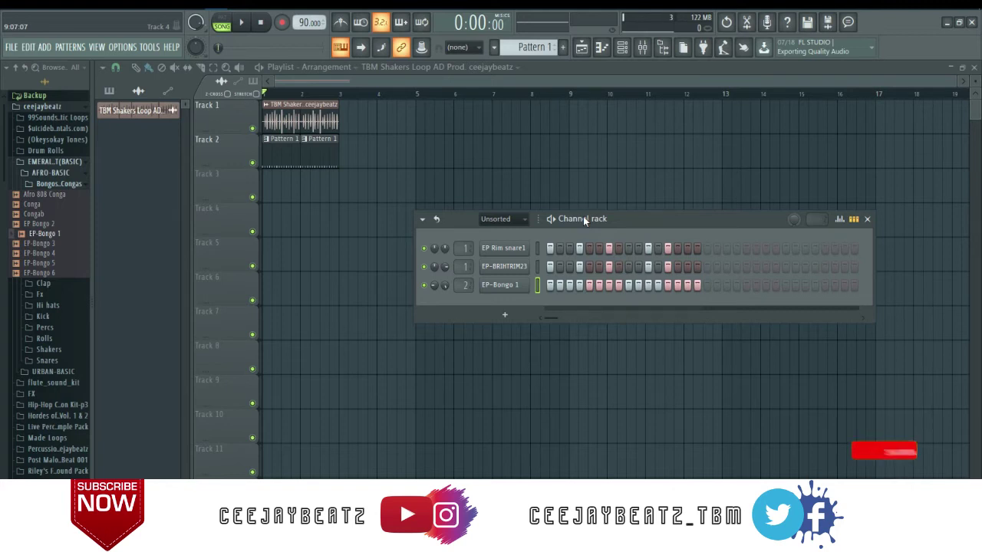
Set the EP-Bongo 1 channel volume to 31% in the Channel rack, playing the beat before and after
{"action": "left_click", "coordinate": [536, 286]}
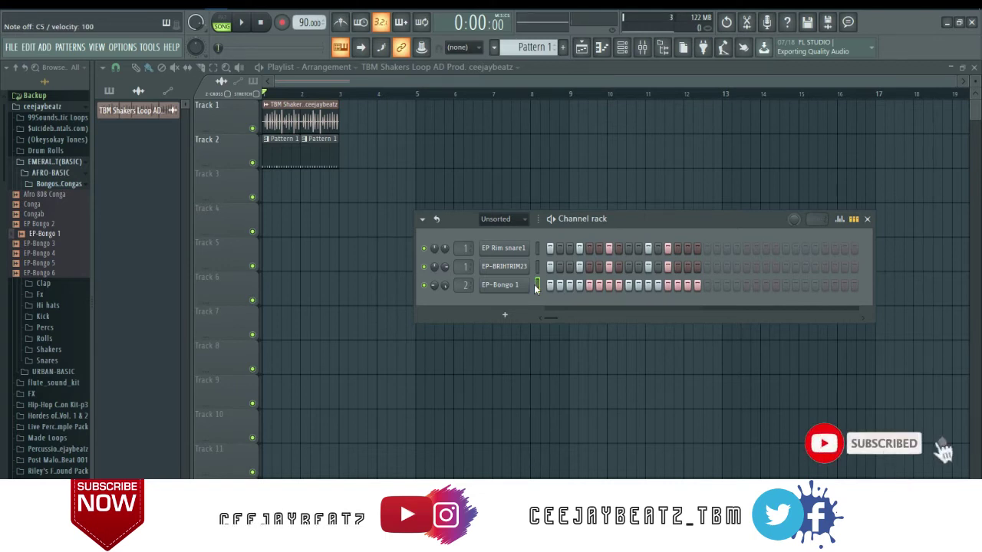
{"action": "key", "text": "space"}
{"action": "key", "text": "space"}
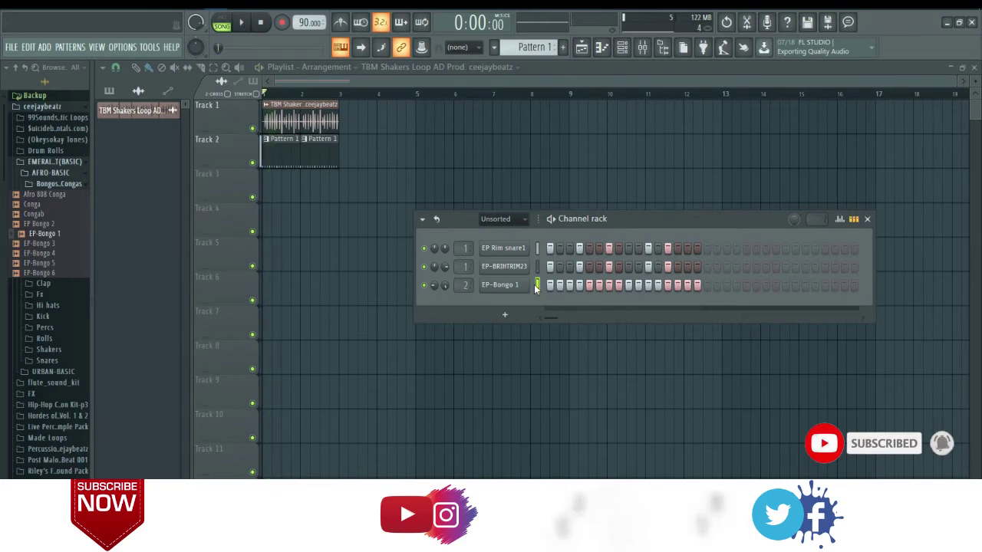
{"action": "left_click", "coordinate": [446, 286]}
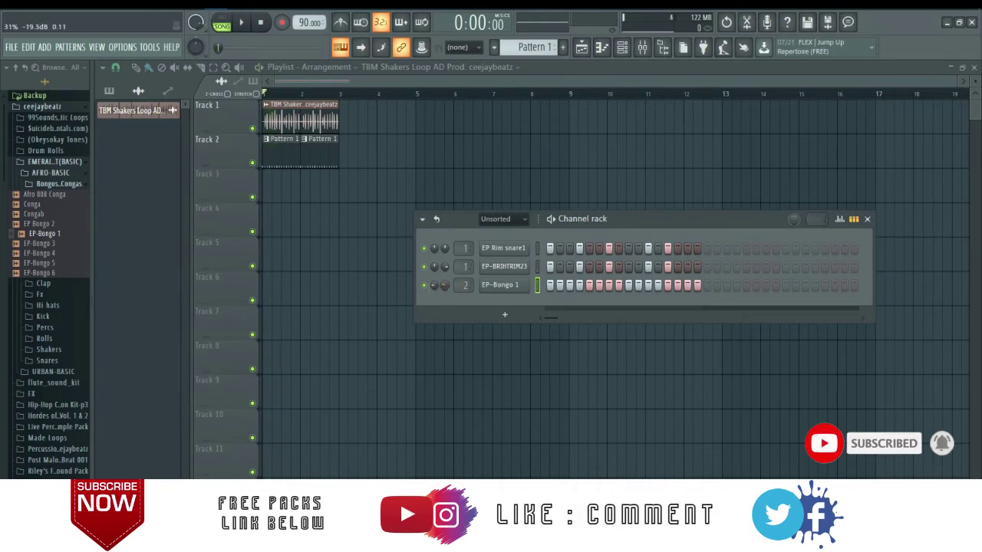
{"action": "key", "text": "space"}
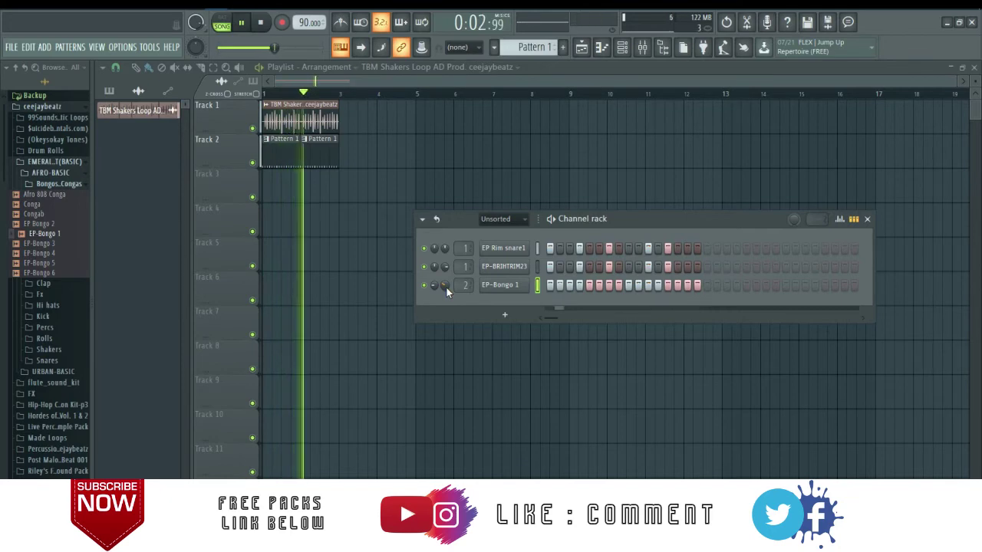
{"action": "key", "text": "space"}
Add a Morphine channel and load the KBD Dynamic Suitcase FG preset from the Keyboards bank
{"action": "left_click", "coordinate": [506, 315]}
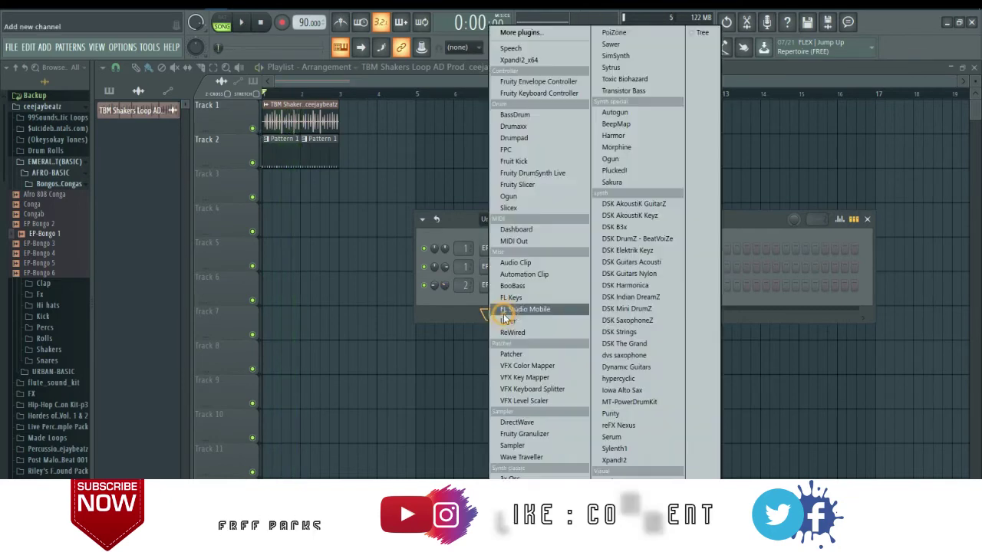
{"action": "left_click", "coordinate": [658, 147]}
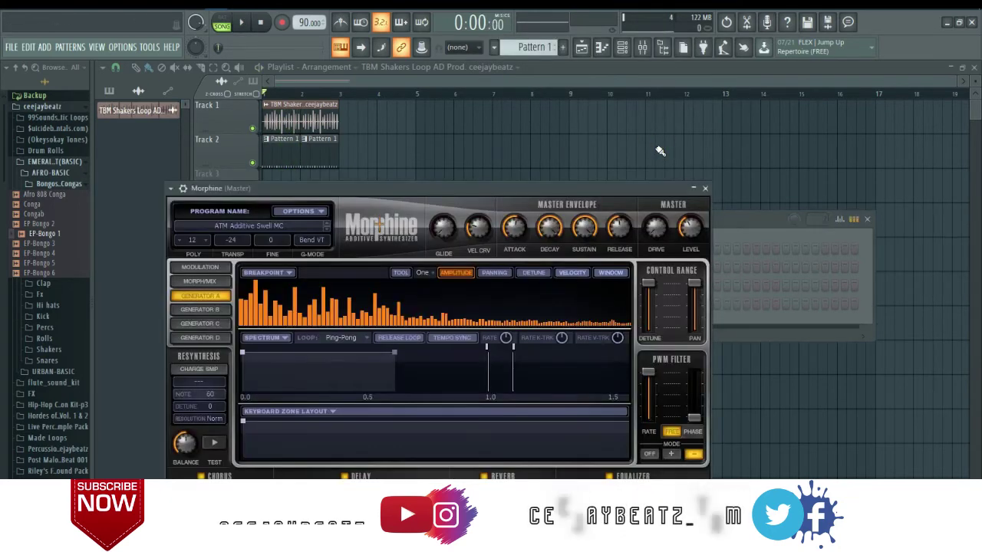
{"action": "left_click", "coordinate": [253, 225]}
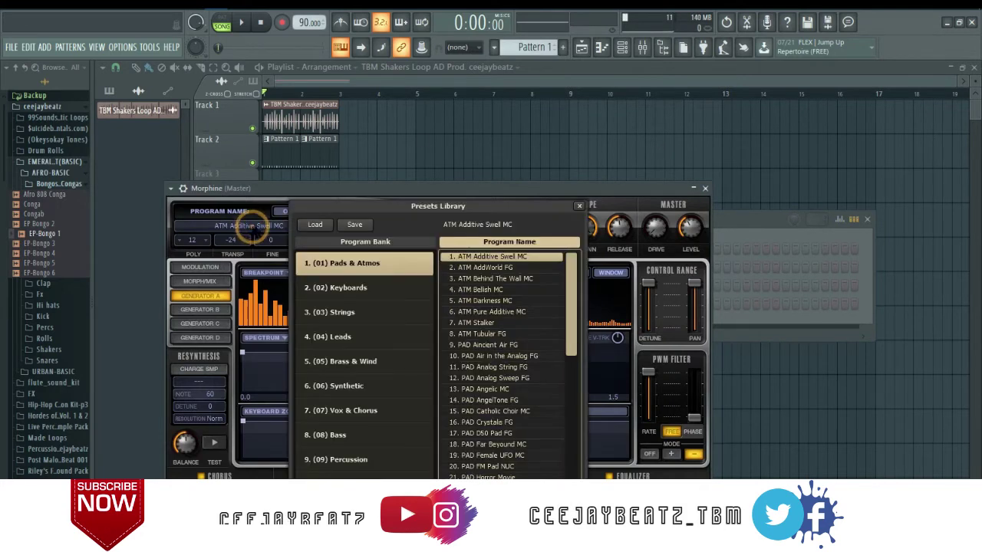
{"action": "left_click", "coordinate": [353, 288]}
{"action": "double_click", "coordinate": [500, 412]}
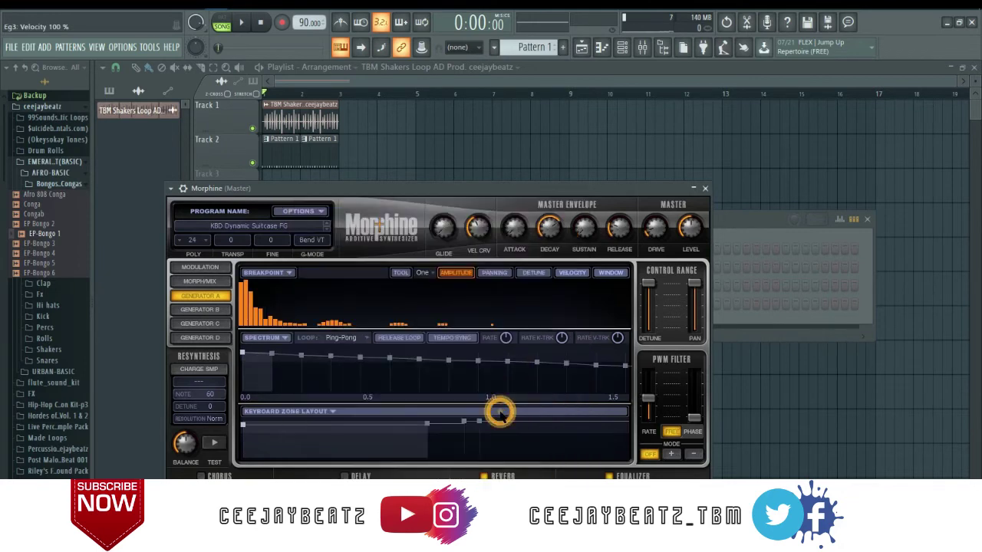
{"action": "key", "text": "Escape"}
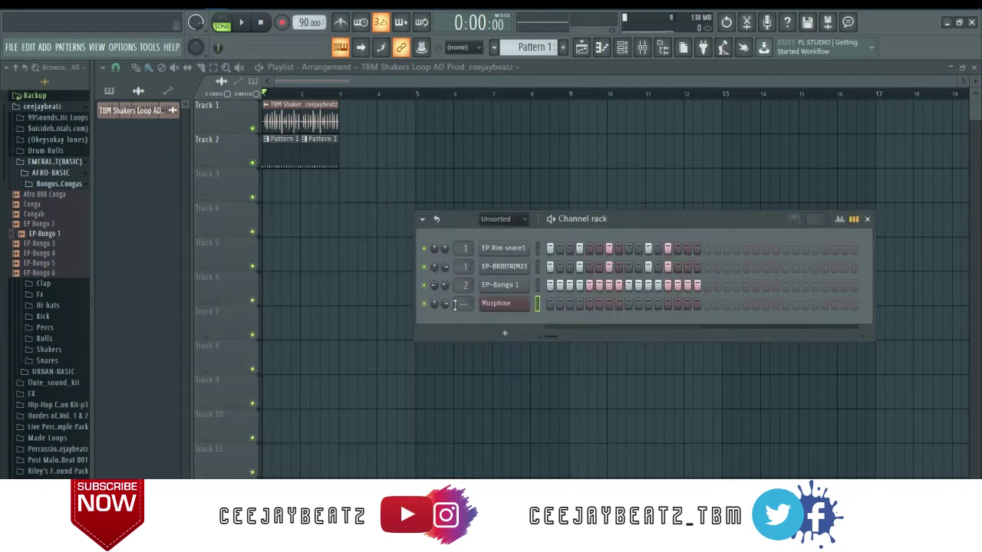
Route the Morphine channel to mixer track 3 and add Fruity Reeverb 2 to the first effect slot of Insert 3
{"action": "scroll", "coordinate": [460, 304], "scroll_direction": "up", "scroll_amount": 2}
{"action": "left_click", "coordinate": [643, 47]}
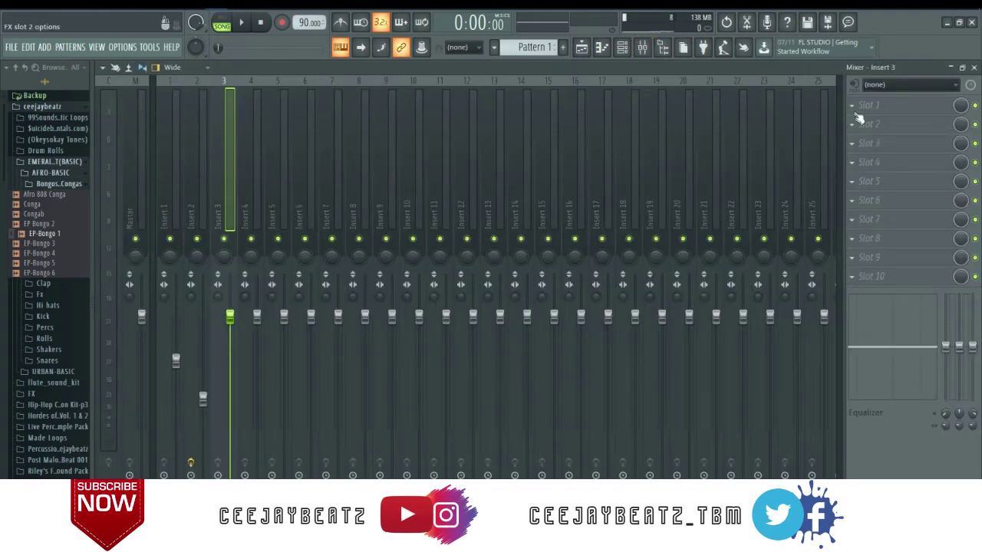
{"action": "left_click", "coordinate": [855, 107]}
{"action": "left_click", "coordinate": [666, 175]}
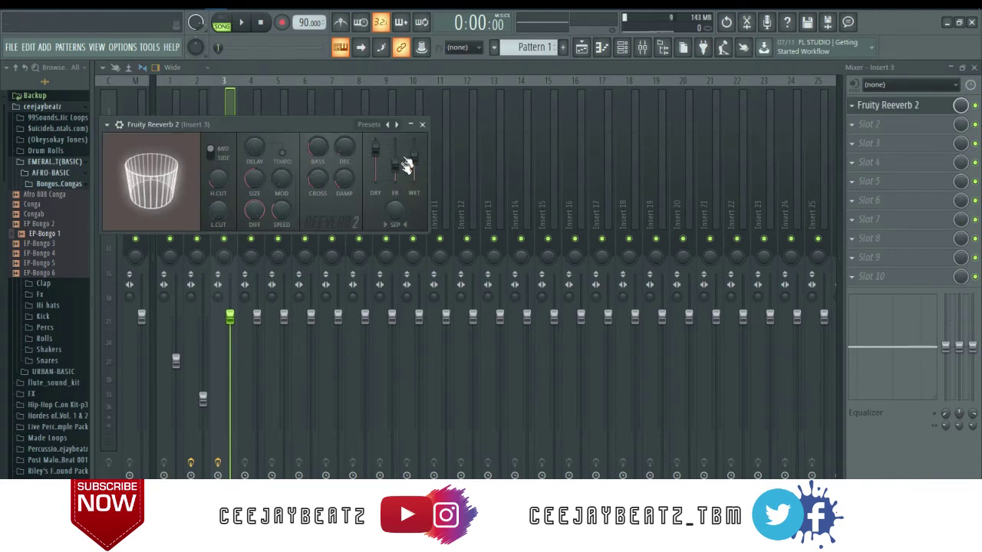
Raise the reverb's early reflections level, set decay to 6.0 sec and high damping to 1.7 kHz, and play test notes
{"action": "left_click", "coordinate": [396, 160]}
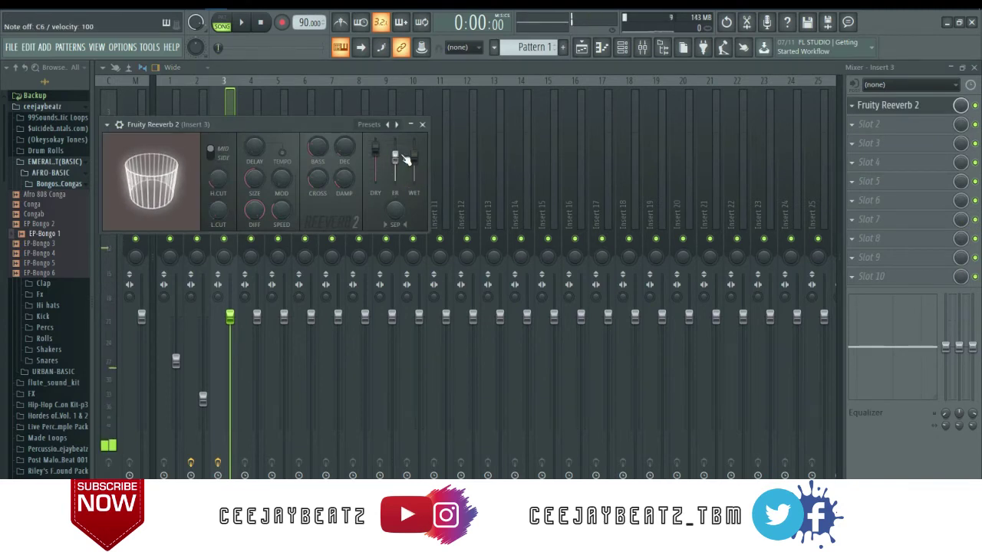
{"action": "key", "text": "Escape"}
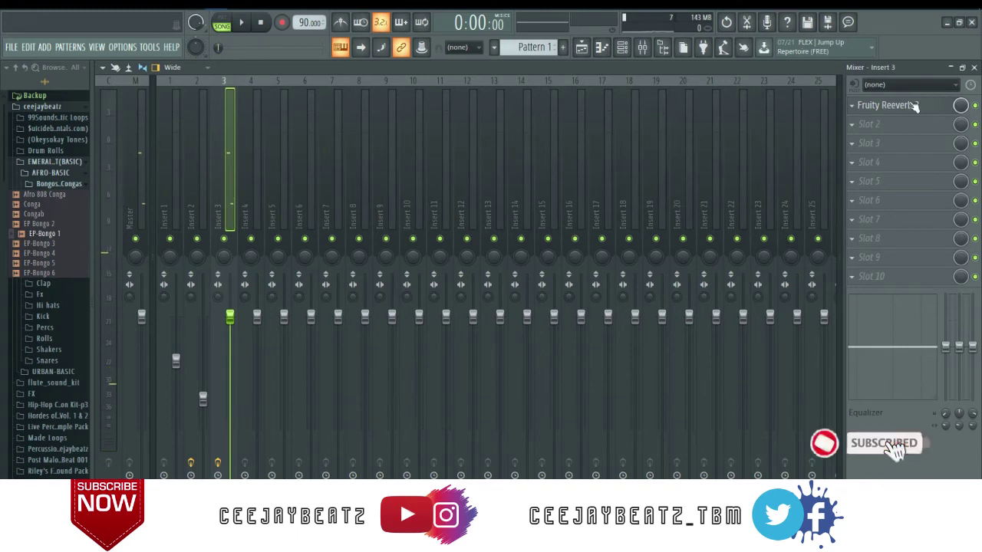
{"action": "left_click", "coordinate": [905, 105]}
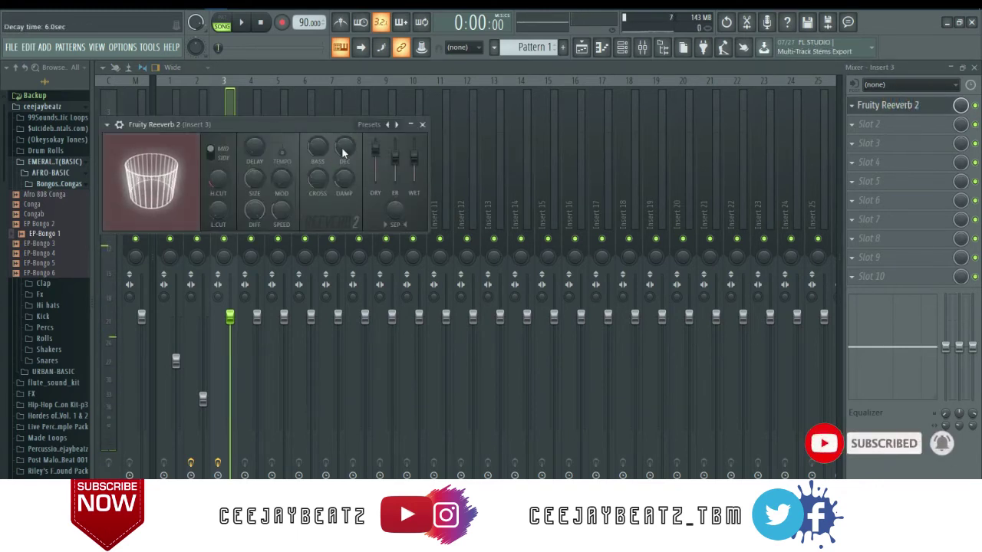
{"action": "left_click_drag", "start_coordinate": [344, 177], "coordinate": [343, 173]}
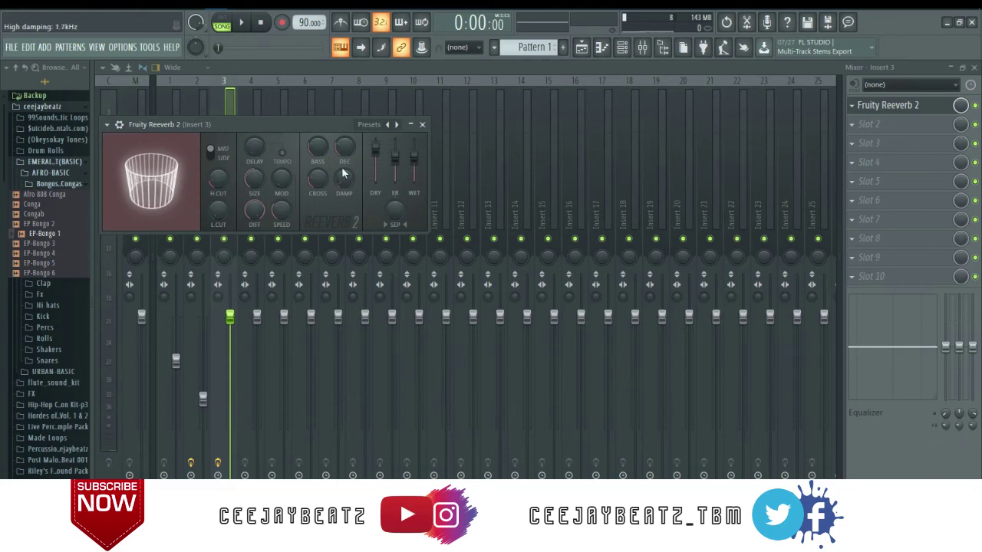
{"action": "key", "text": "m"}
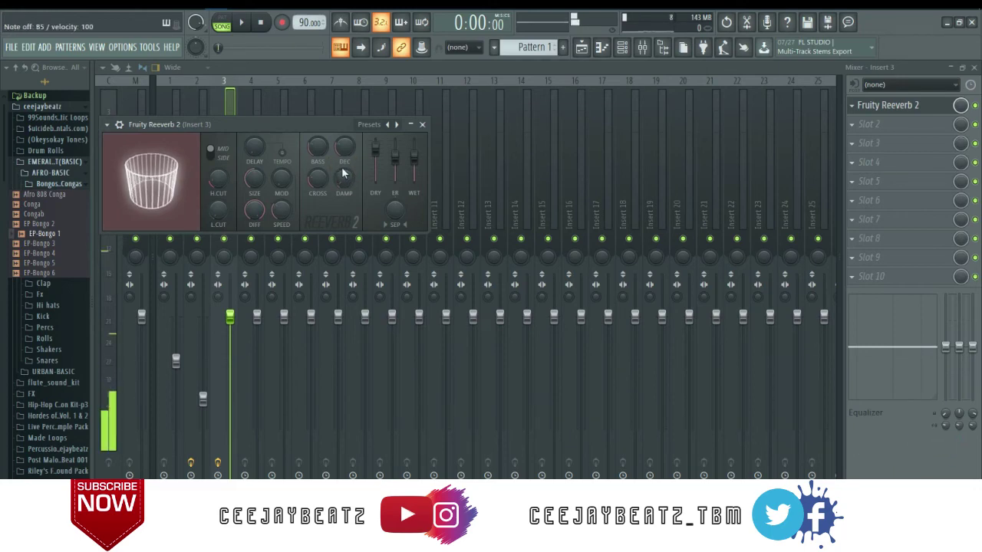
Close the reverb and mixer, and move the EP-Bongo 1 steps out of Pattern 1 into a separate Pattern 2
{"action": "key", "text": "Escape"}
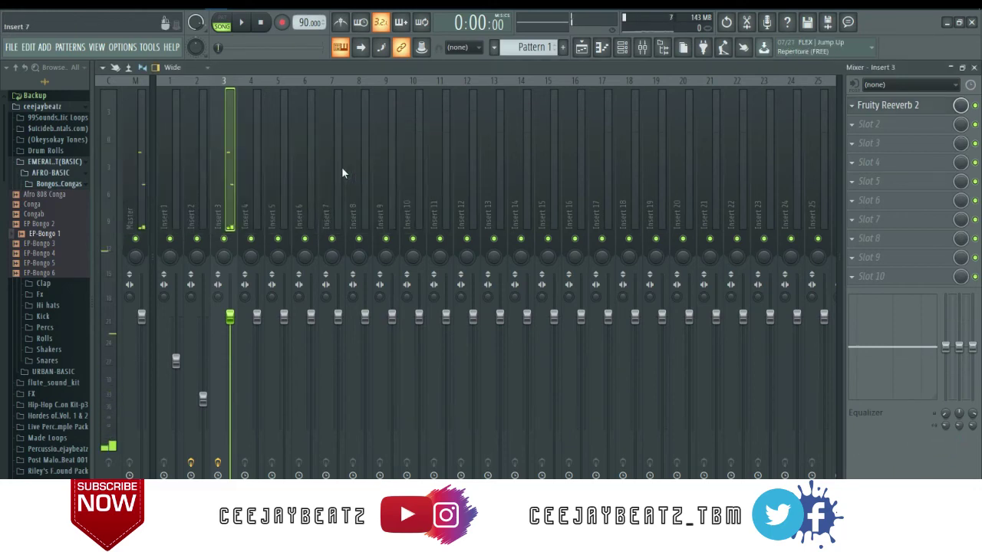
{"action": "key", "text": "F9"}
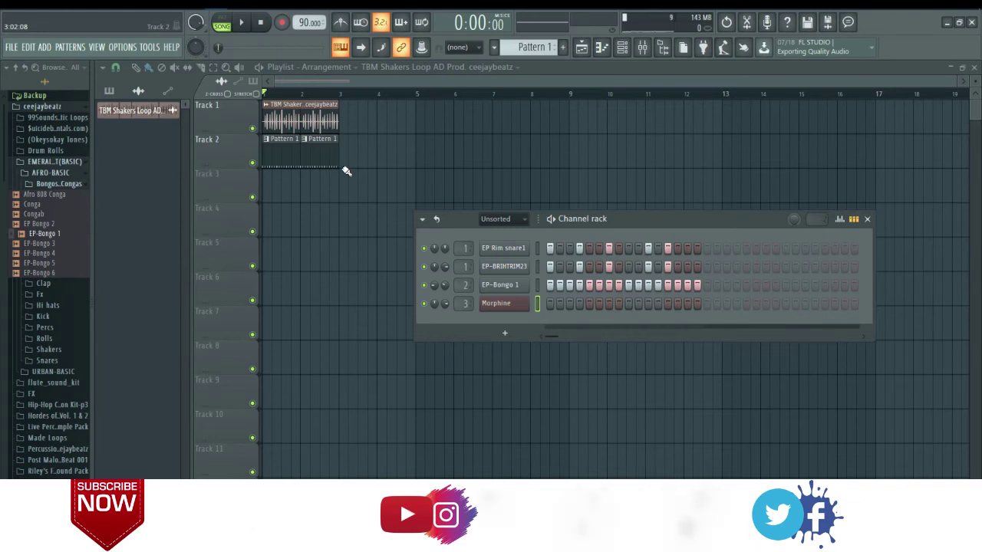
{"action": "left_click", "coordinate": [538, 286]}
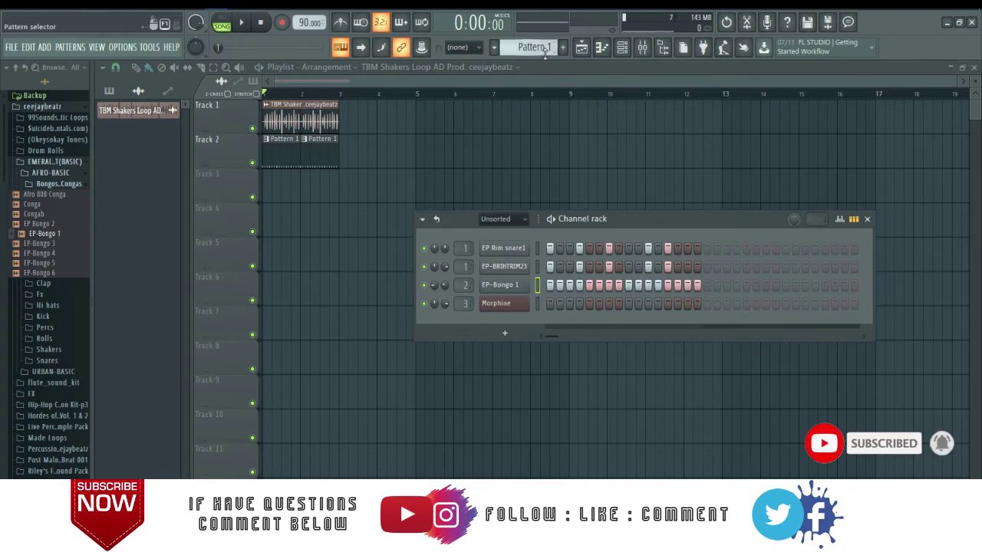
{"action": "scroll", "coordinate": [541, 47], "scroll_direction": "down", "scroll_amount": 1}
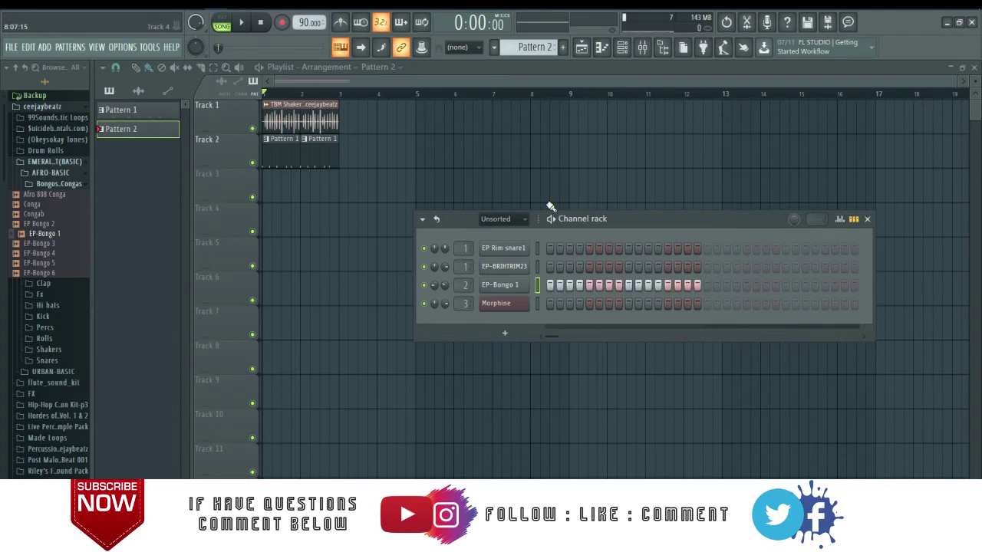
Place Pattern 2 on Track 3 at bar 3 and duplicate it three times to fill bars 3 to 6
{"action": "left_click", "coordinate": [342, 191]}
{"action": "left_click_drag", "start_coordinate": [347, 187], "coordinate": [344, 188]}
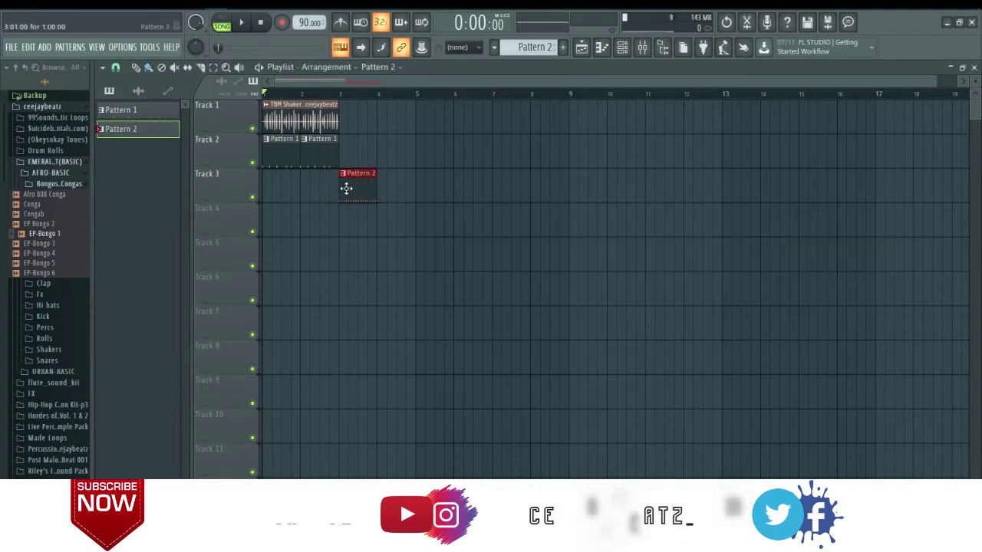
{"action": "key", "text": "ctrl+b"}
{"action": "key", "text": "ctrl+b"}
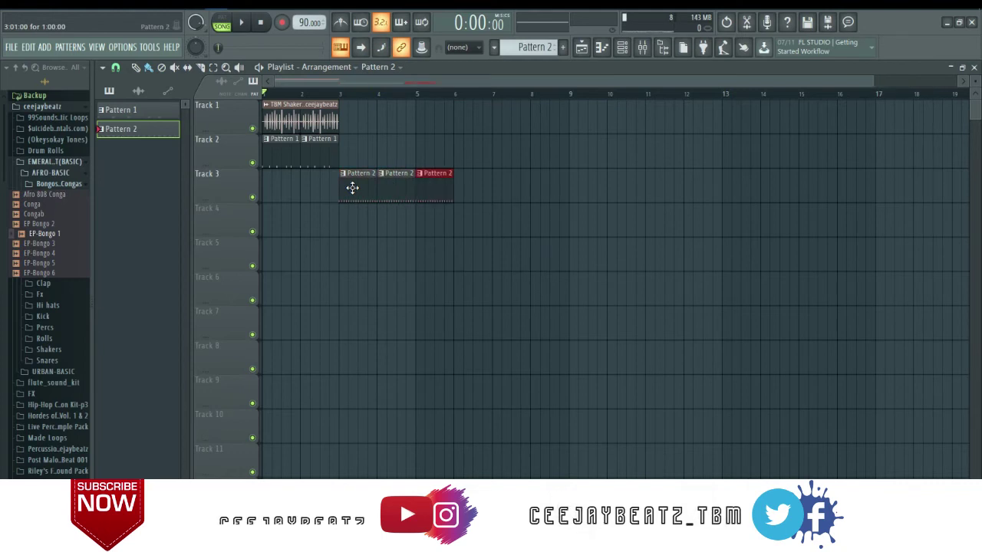
{"action": "key", "text": "ctrl+b"}
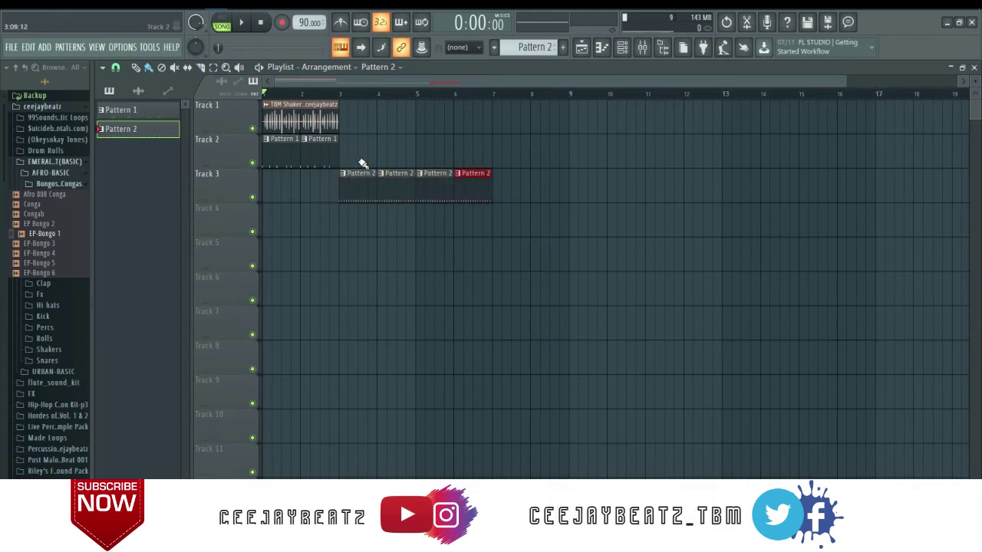
Duplicate the shaker loop and Pattern 1 clips twice to fill bars 3 to 6, and play the arrangement briefly
{"action": "left_click", "coordinate": [358, 159]}
{"action": "left_click_drag", "start_coordinate": [358, 160], "coordinate": [262, 96]}
{"action": "key", "text": "ctrl+b"}
{"action": "key", "text": "ctrl+b"}
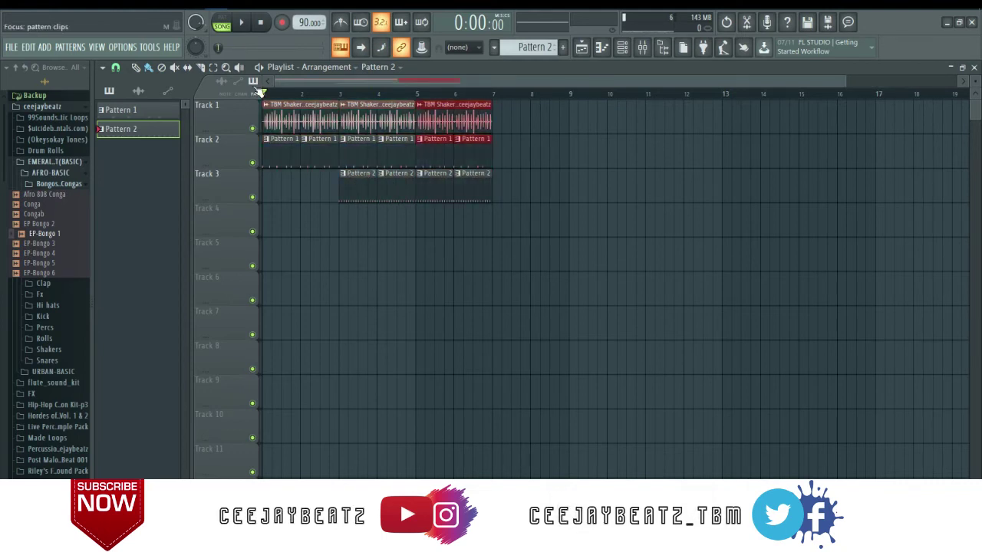
{"action": "left_click", "coordinate": [242, 22]}
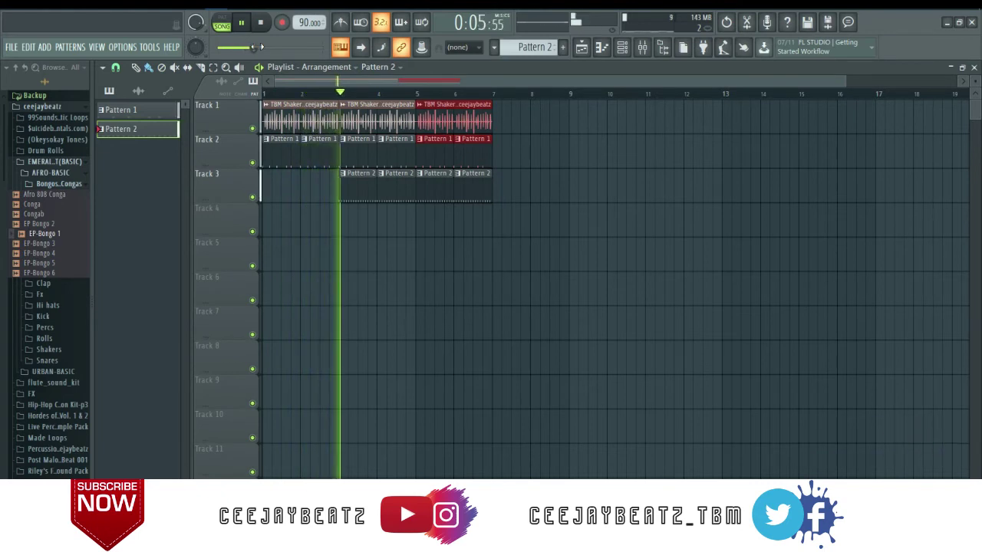
{"action": "key", "text": "space"}
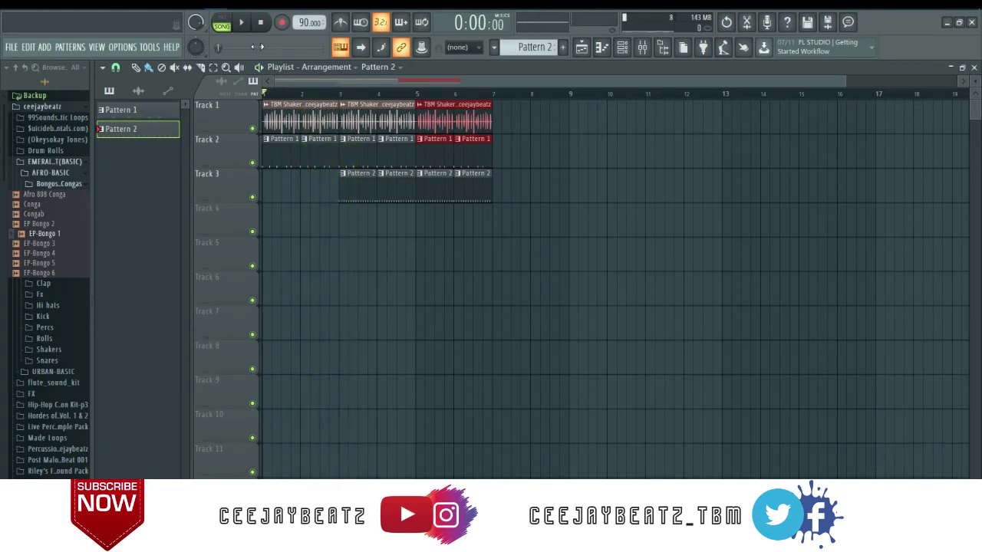
Select the Morphine channel in the Channel rack, adjust its volume and play test notes on it
{"action": "left_click", "coordinate": [626, 49]}
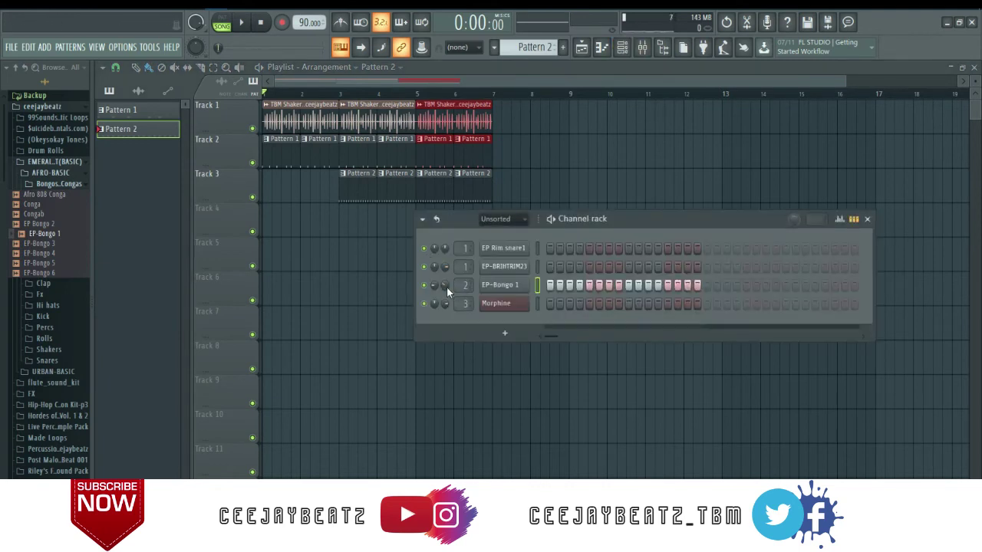
{"action": "left_click_drag", "start_coordinate": [444, 286], "coordinate": [445, 306]}
{"action": "left_click", "coordinate": [537, 303]}
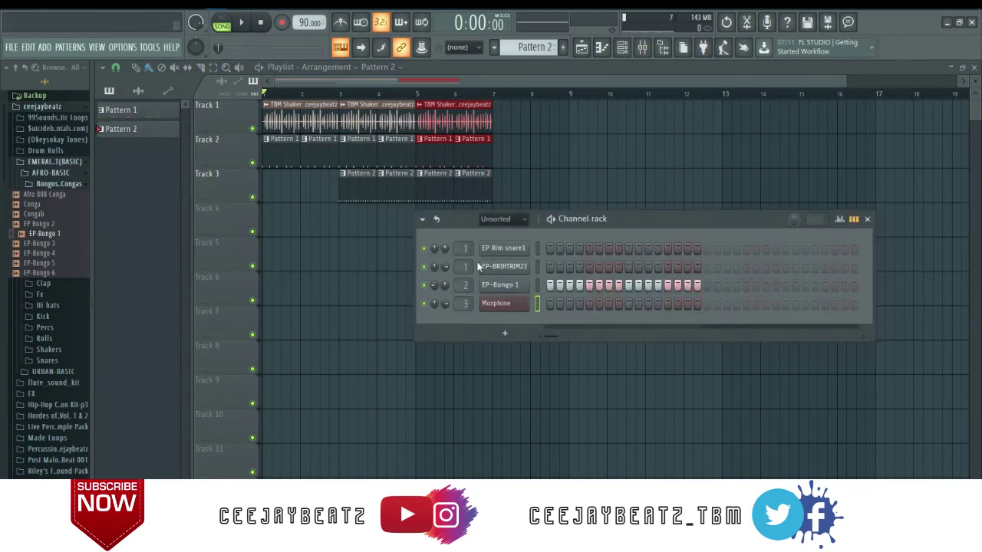
{"action": "key", "text": "n"}
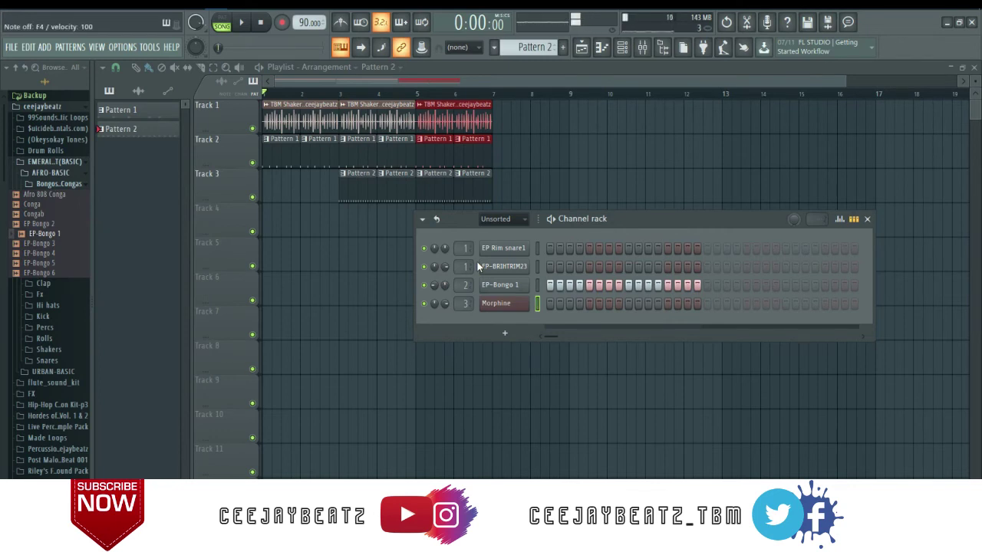
{"action": "key", "text": "z"}
{"action": "key", "text": "n"}
{"action": "key", "text": "c"}
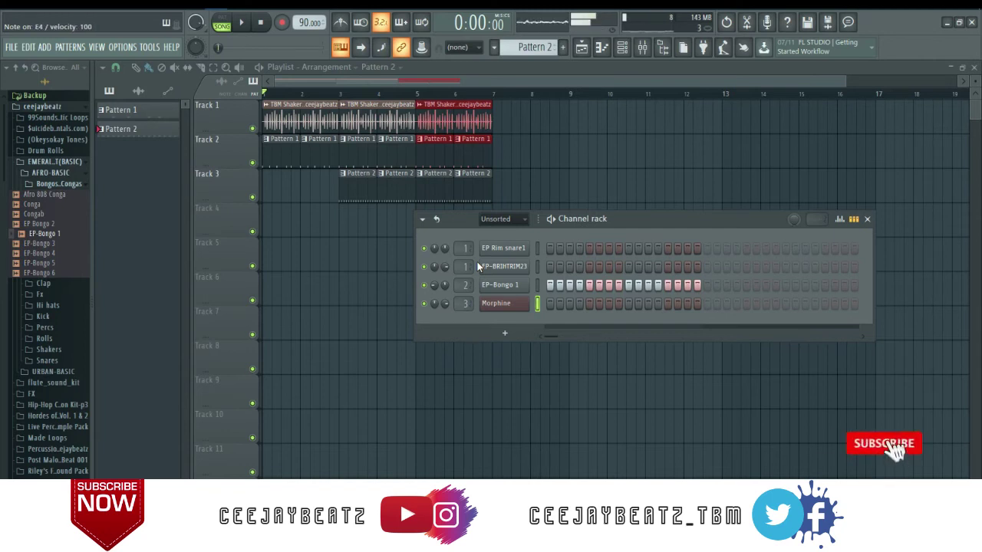
{"action": "key", "text": "b"}
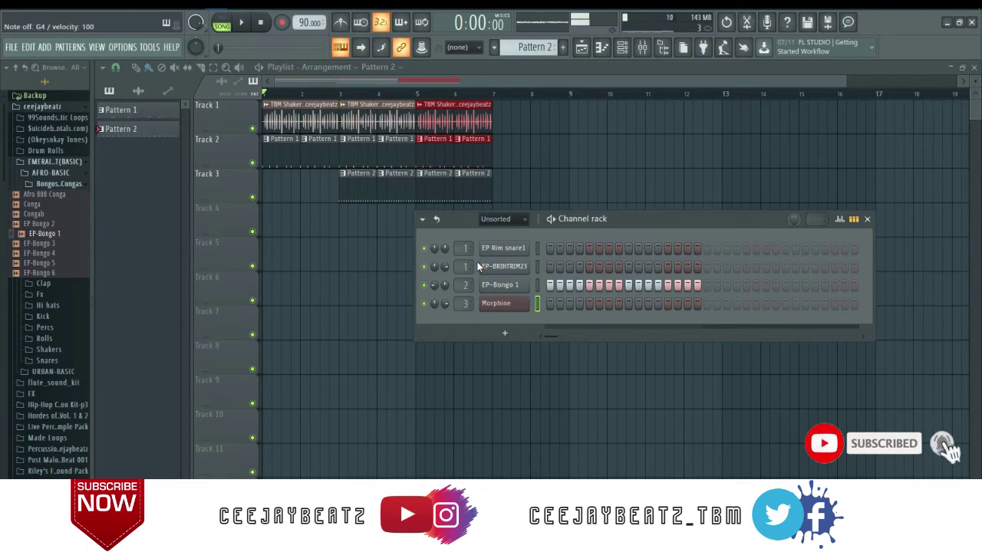
{"action": "left_click", "coordinate": [444, 303]}
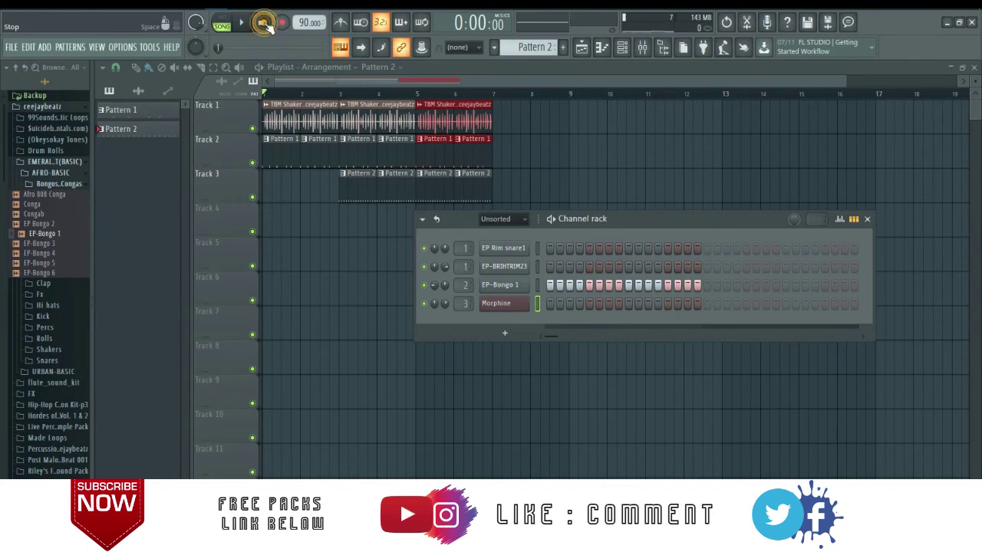
Delete the Pattern 2 clips at bars 3 and 4, and duplicate the bar 5–6 clips on all three tracks twice
{"action": "right_click", "coordinate": [398, 188]}
{"action": "right_click", "coordinate": [356, 187]}
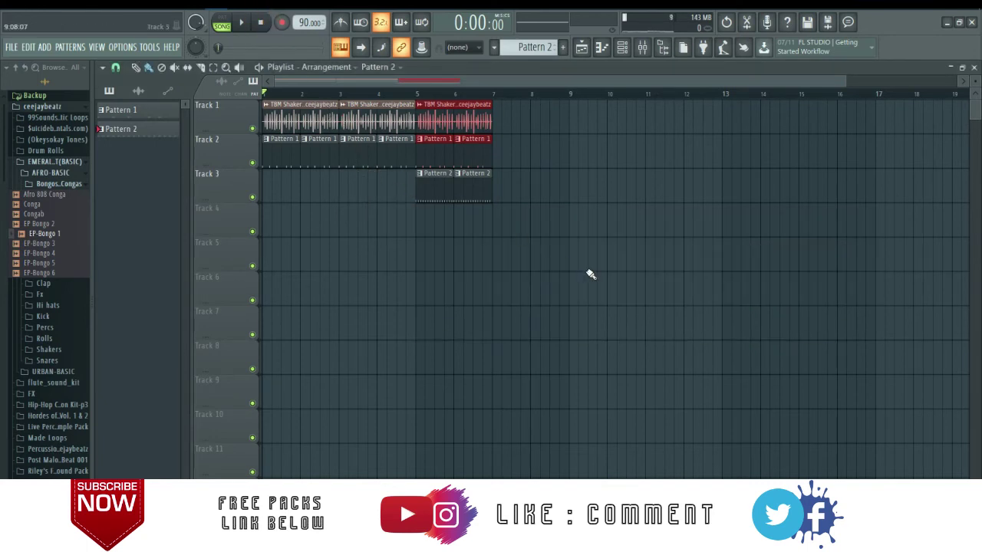
{"action": "left_click_drag", "start_coordinate": [530, 230], "coordinate": [439, 123]}
{"action": "key", "text": "ctrl+b"}
{"action": "key", "text": "ctrl+b"}
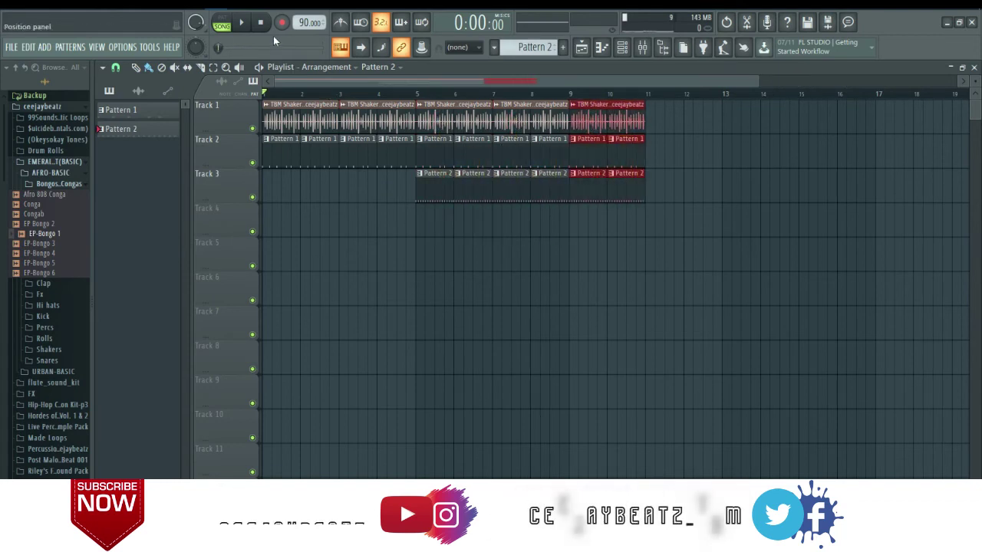
Play the arrangement twice from the start with the Channel rack open, rehearsing Morphine notes over it
{"action": "left_click", "coordinate": [241, 23]}
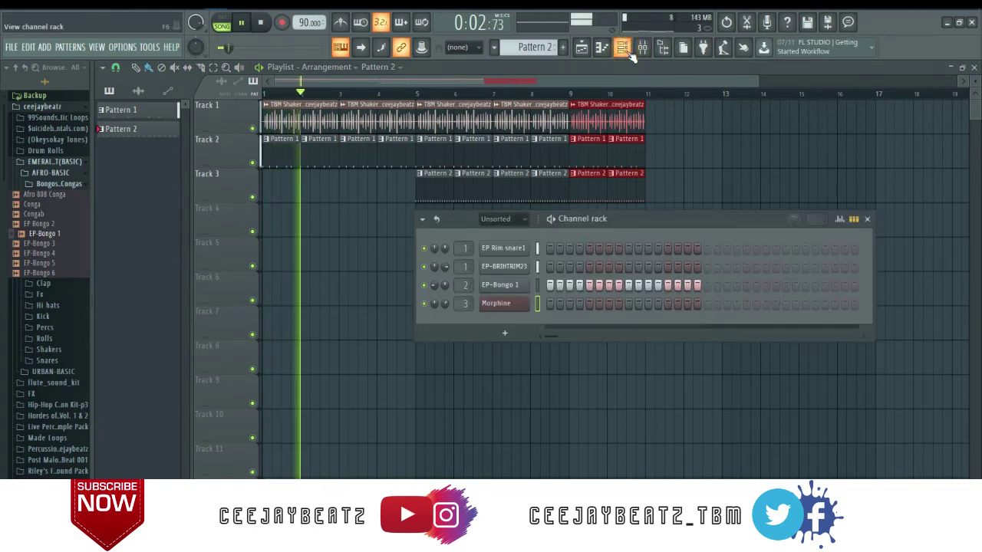
{"action": "left_click", "coordinate": [622, 46]}
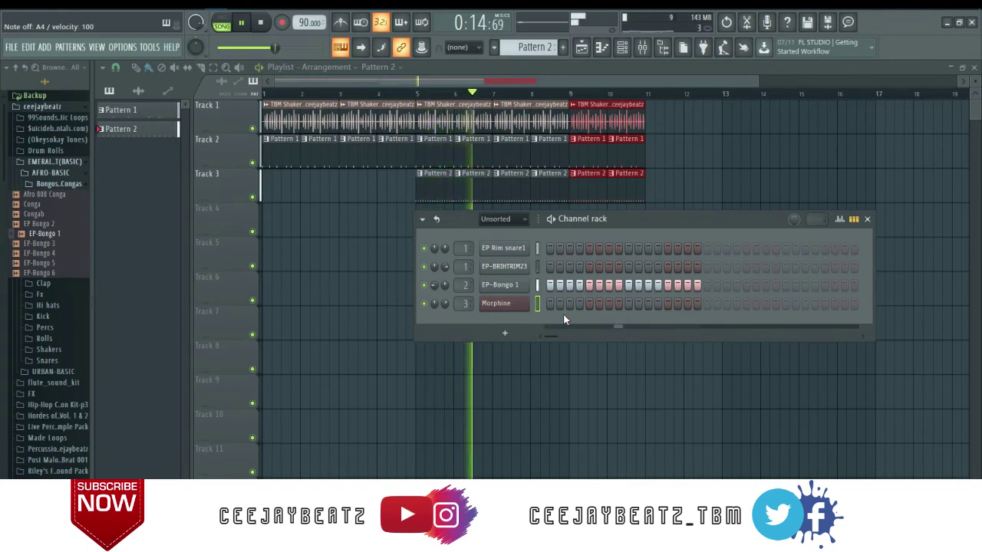
{"action": "key", "text": "space"}
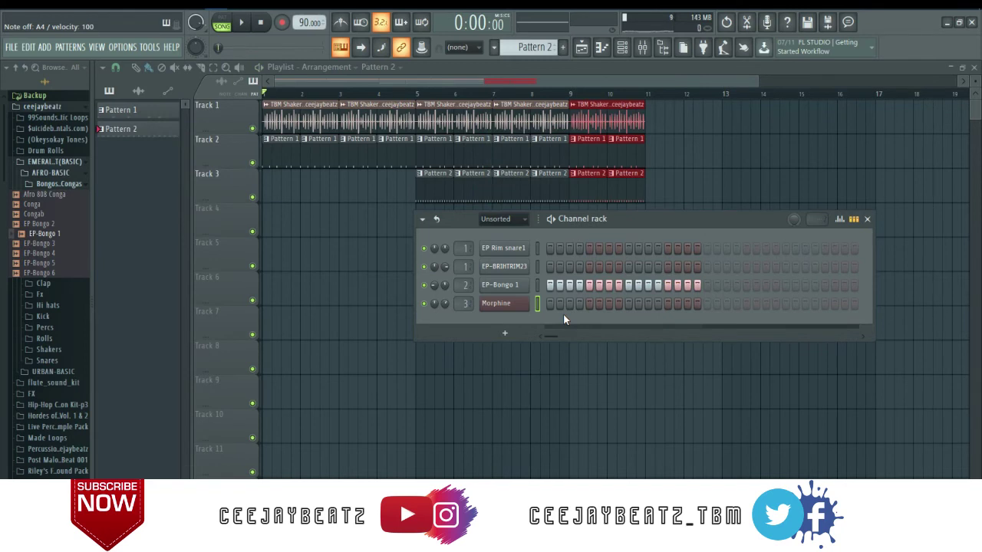
{"action": "key", "text": "space"}
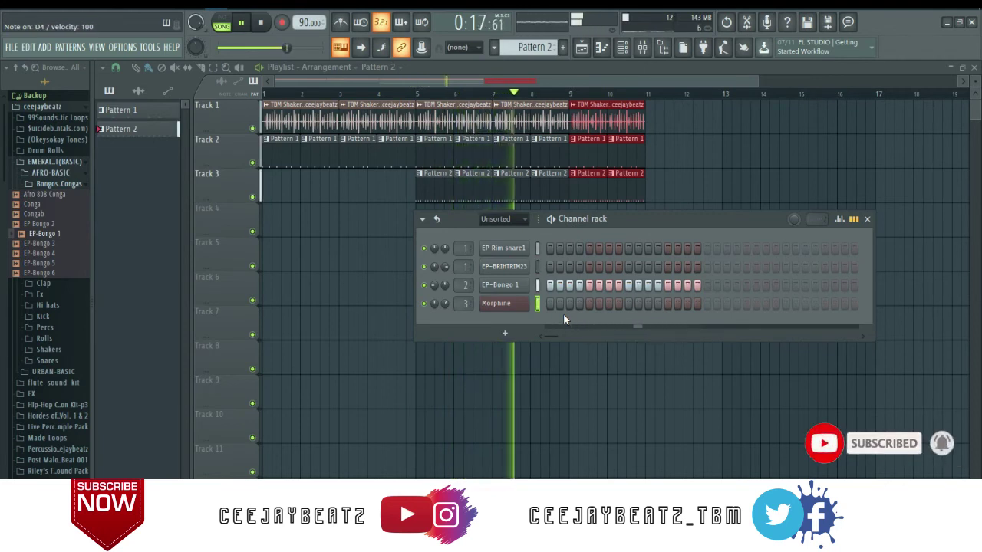
{"action": "key", "text": "space"}
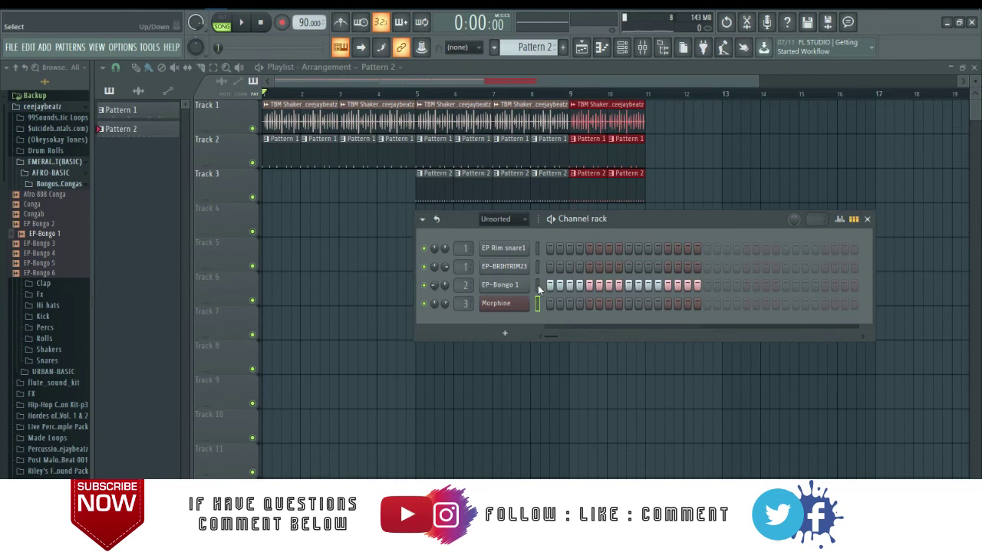
Select the EP-Bongo 1 channel and delete the Pattern 2 clips at bars 5 and 6 on Track 3
{"action": "left_click", "coordinate": [538, 285]}
{"action": "right_click", "coordinate": [484, 187]}
{"action": "right_click", "coordinate": [433, 187]}
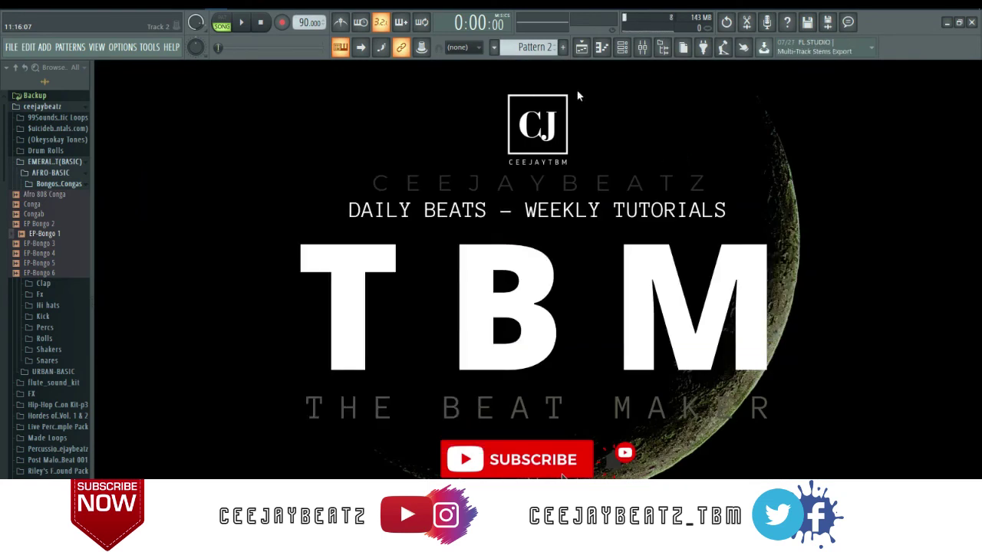
Reopen the Playlist, zoom out its timeline and collapse the browser to widen the arrangement view
{"action": "left_click", "coordinate": [583, 51]}
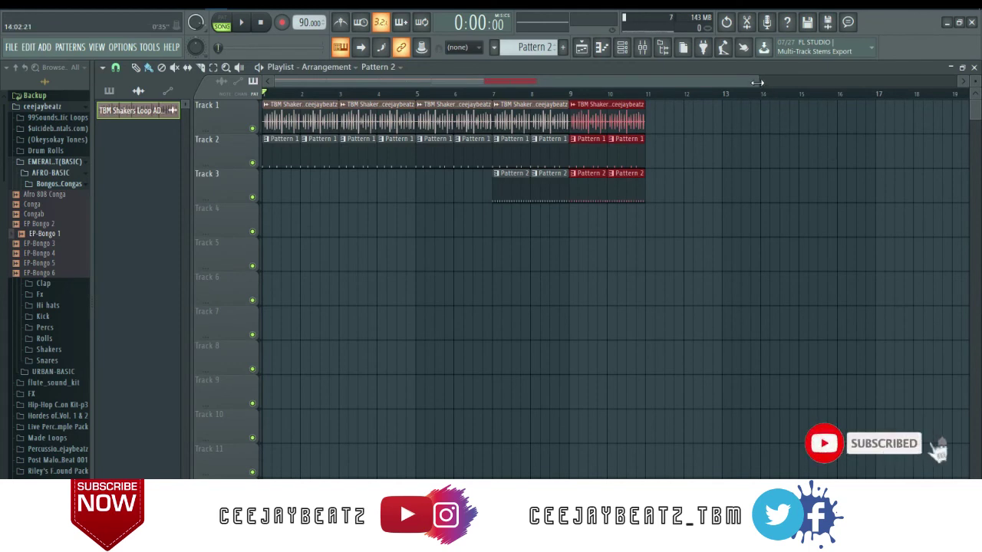
{"action": "left_click_drag", "start_coordinate": [756, 81], "coordinate": [2, 123]}
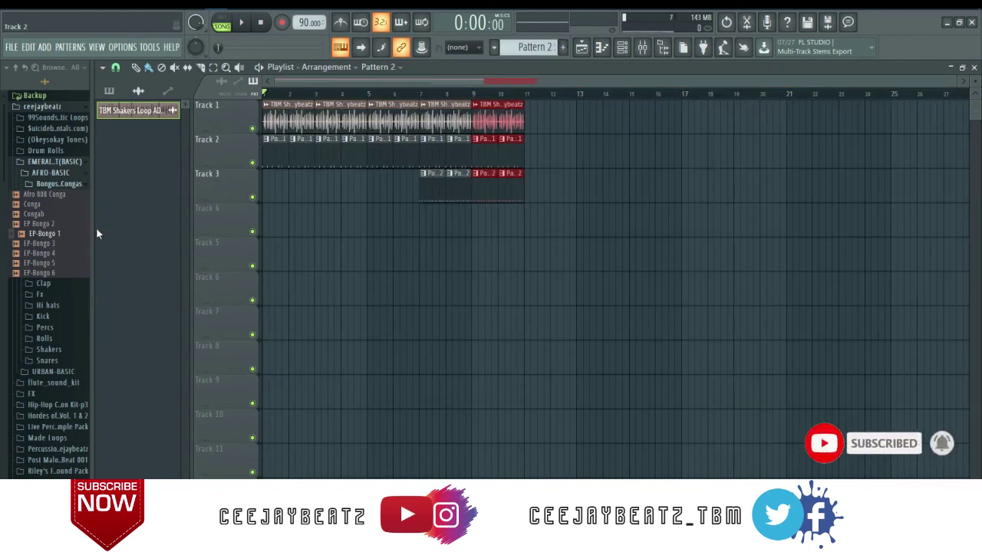
{"action": "left_click_drag", "start_coordinate": [95, 227], "coordinate": [7, 241]}
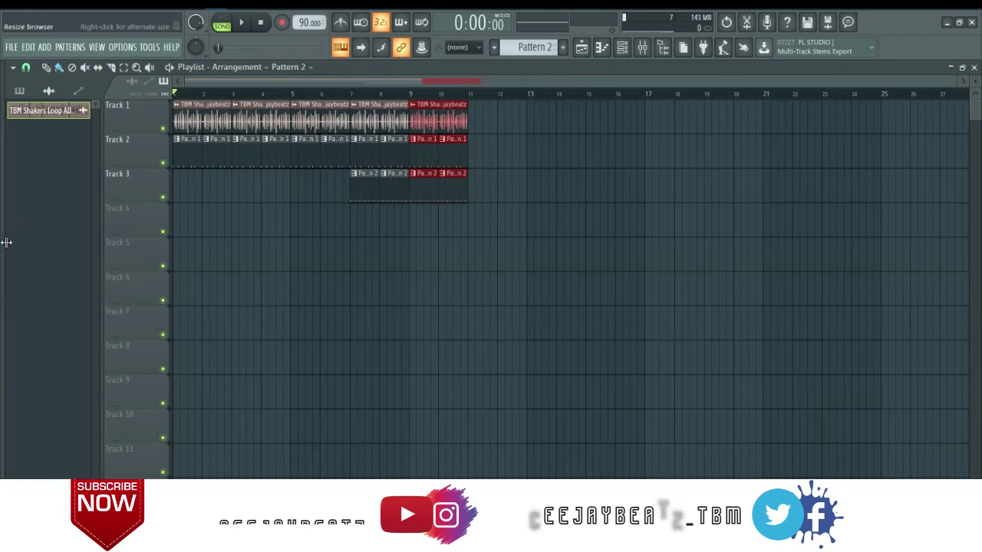